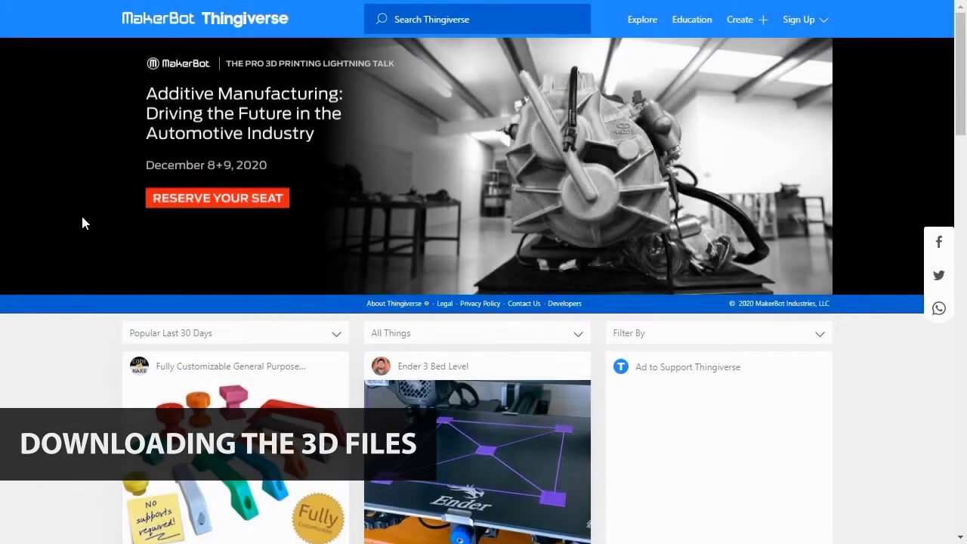
Search Thingiverse for 'learning blade' and open the Lightweight Glider thing
scroll(82, 222, down, 3)
scroll(83, 221, down, 6)
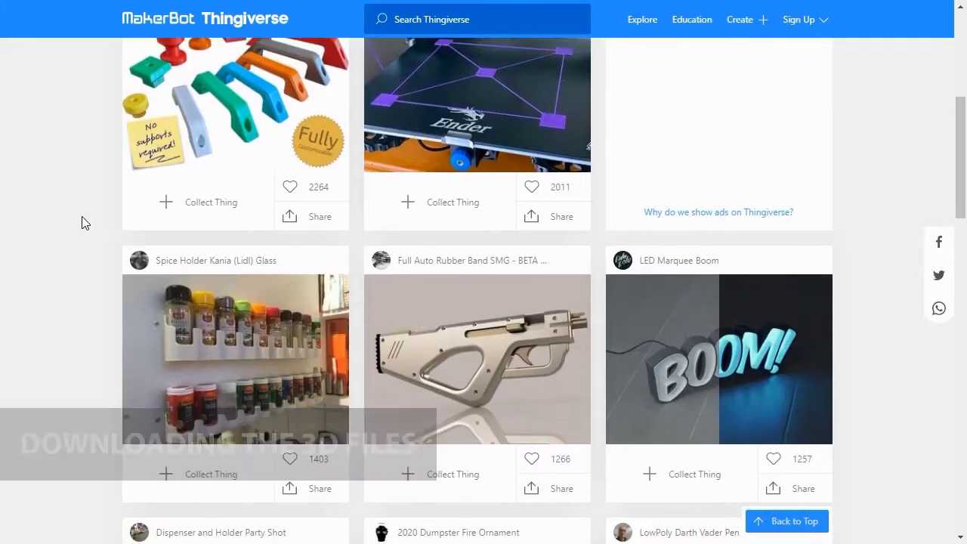
scroll(82, 221, down, 5)
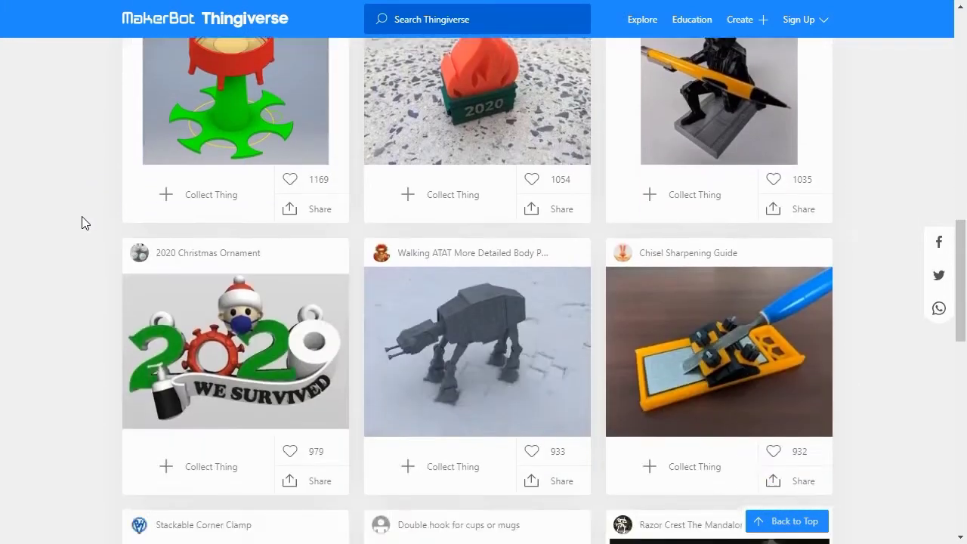
scroll(83, 221, up, 6)
scroll(84, 222, up, 9)
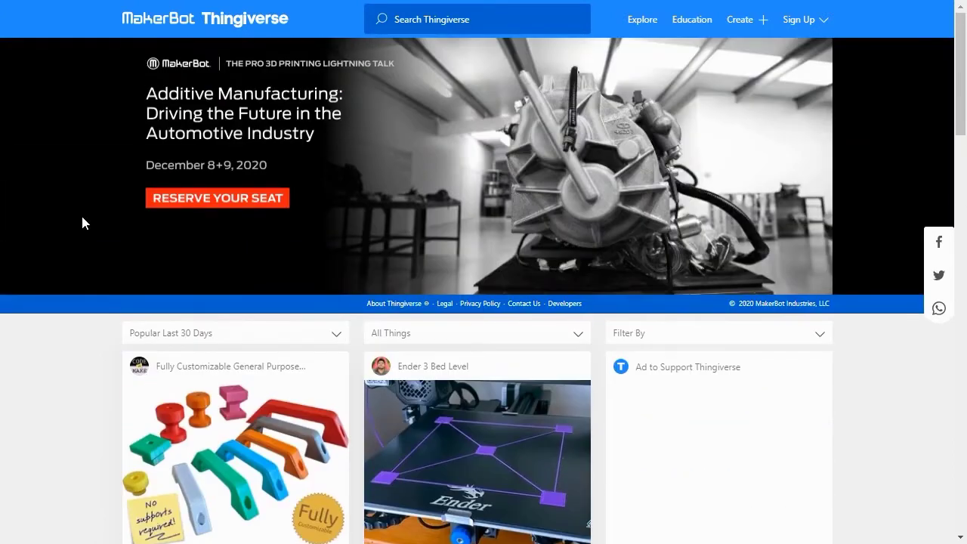
click(412, 20)
text(learning blade)
key(Return)
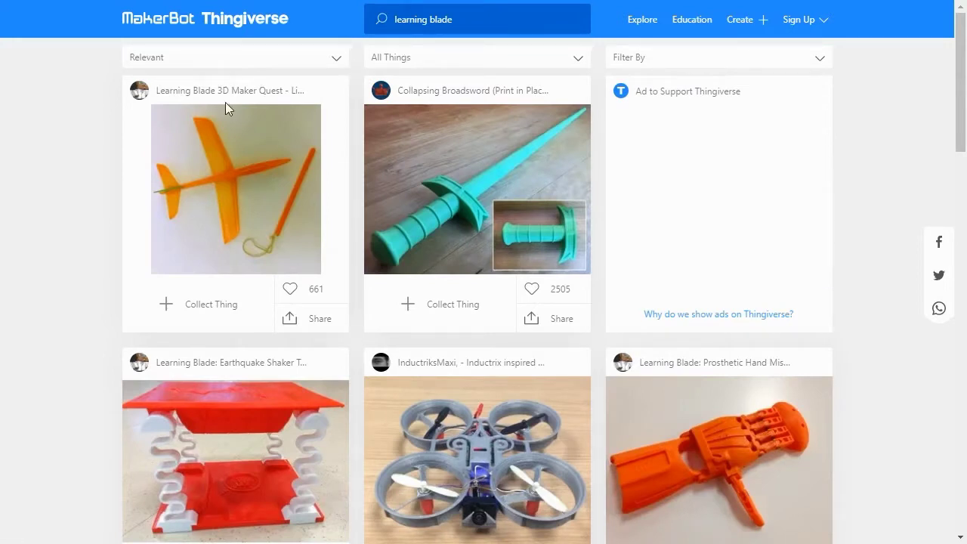
click(226, 167)
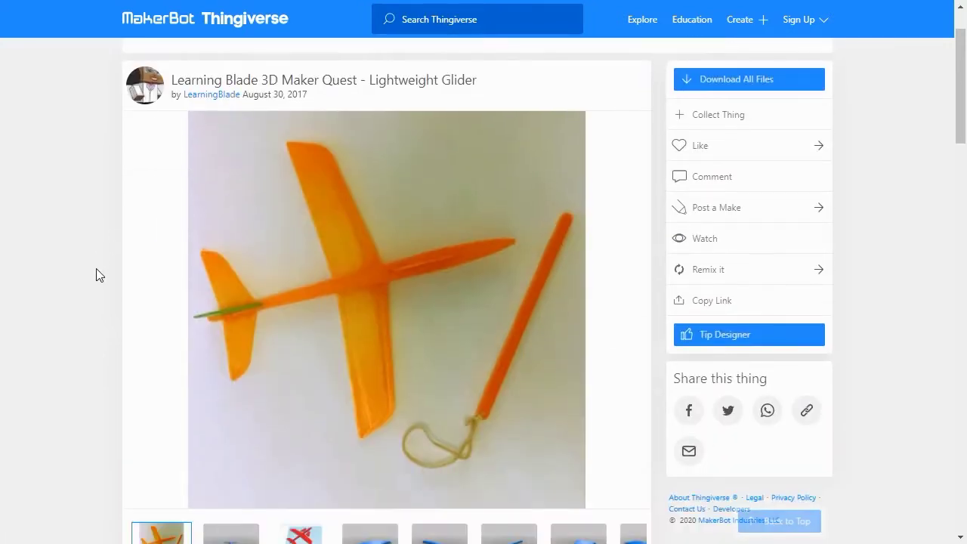
Browse the glider gallery: blue 3-D render, red Tinkercad layout and blue bar part
scroll(94, 283, down, 1)
click(236, 470)
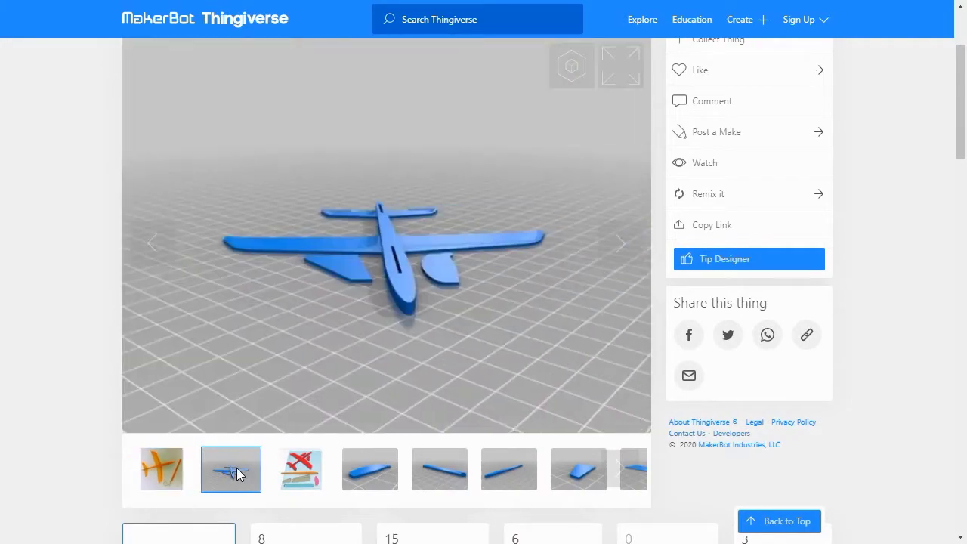
click(311, 478)
click(439, 472)
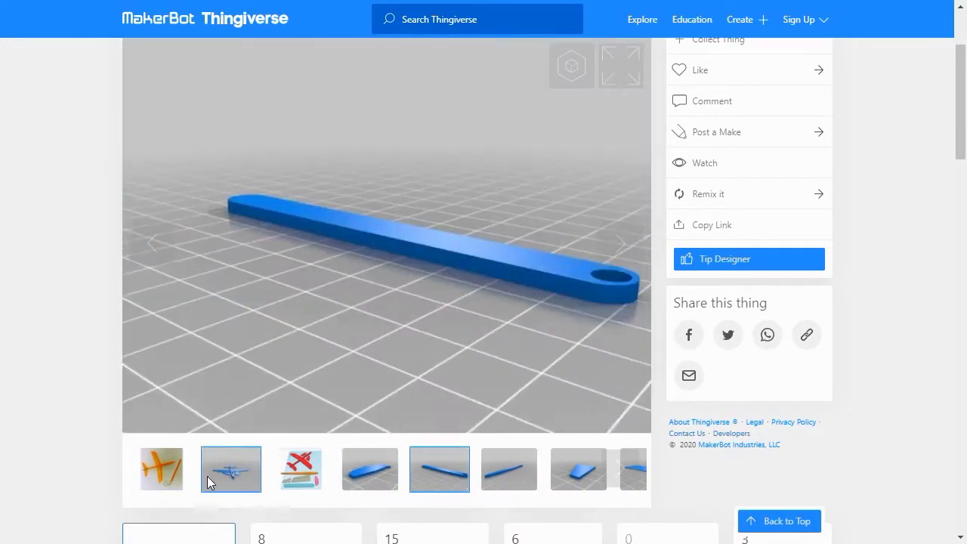
click(231, 475)
click(297, 478)
Show the list of the glider thing's files
scroll(158, 384, down, 10)
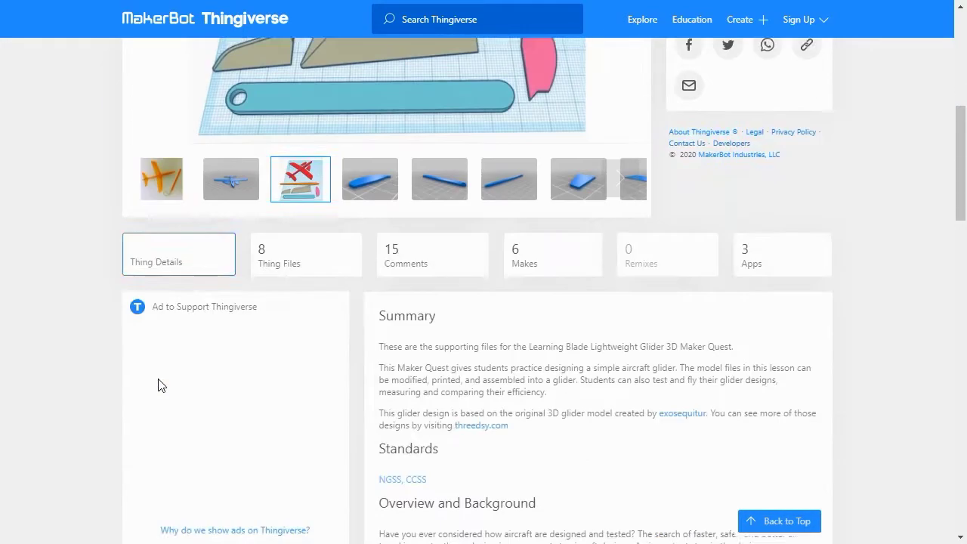
scroll(349, 345, down, 5)
scroll(349, 345, up, 15)
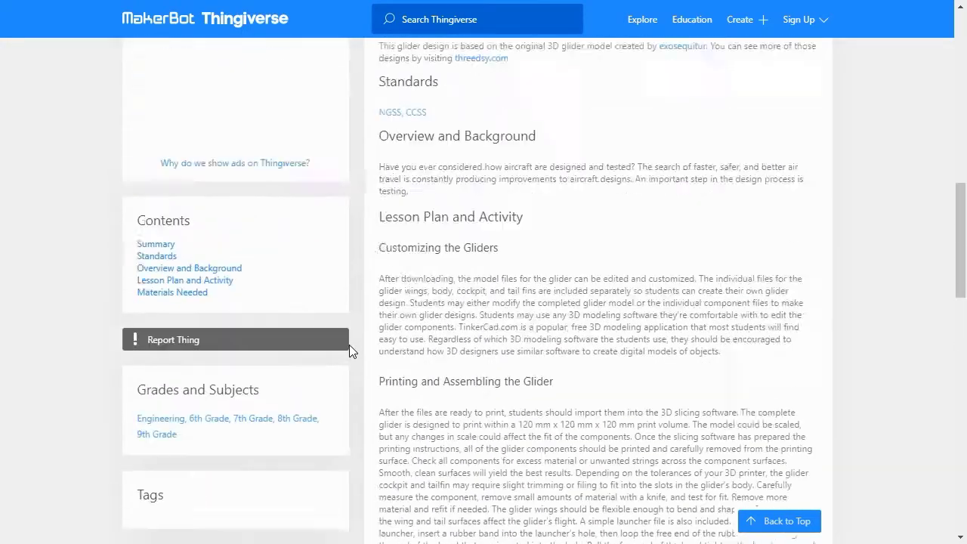
click(306, 242)
scroll(104, 287, down, 4)
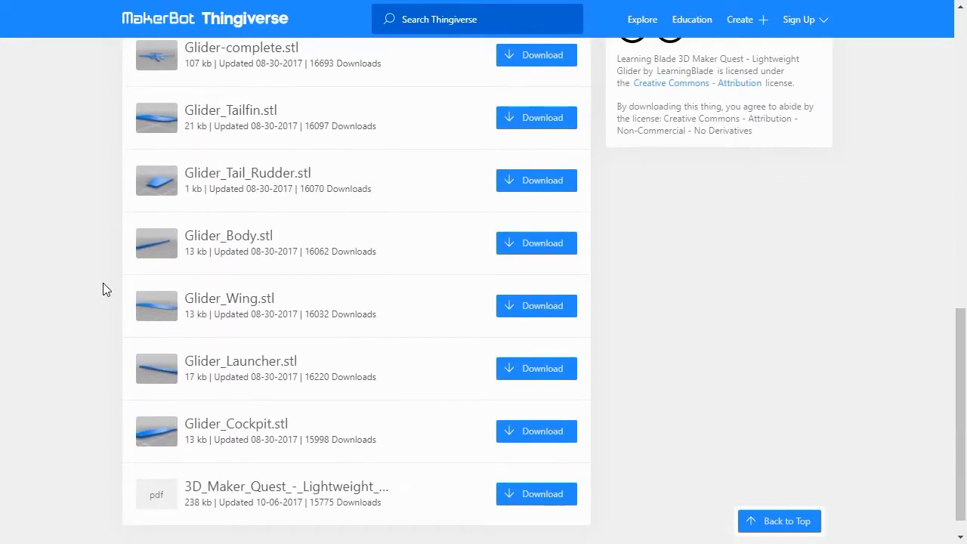
scroll(405, 402, up, 3)
Download all glider files as a zip and show it in its folder
click(520, 226)
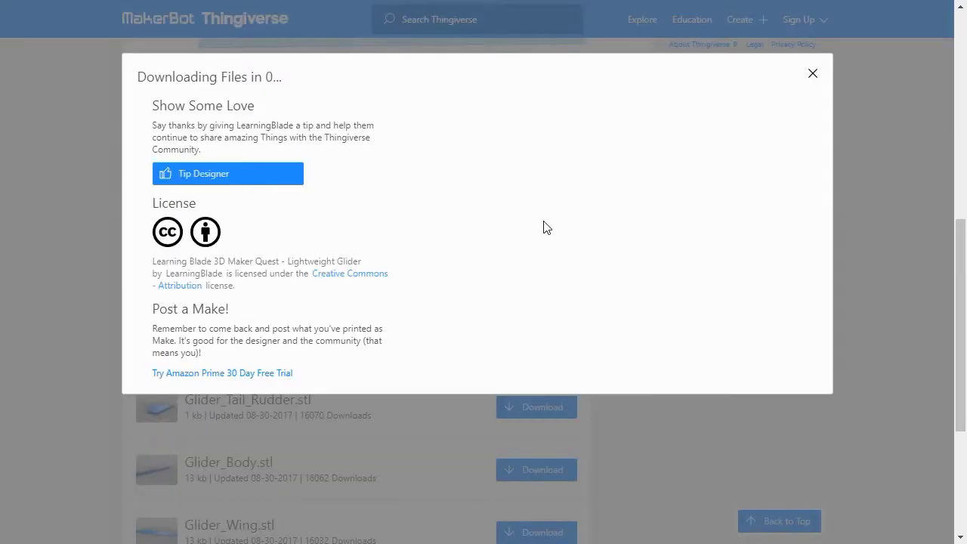
click(355, 337)
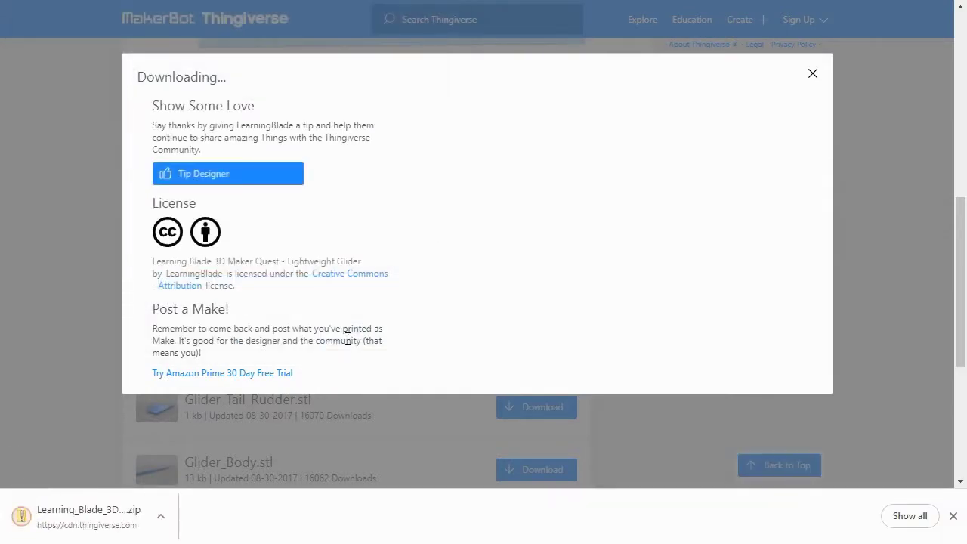
right_click(156, 513)
click(191, 464)
Extract the glider zip and open the extracted files folder
right_click(278, 209)
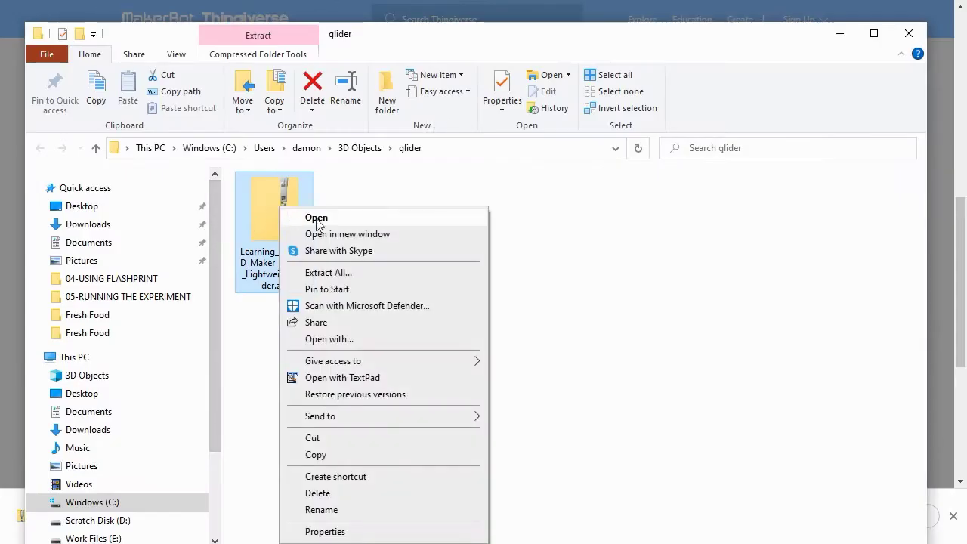
click(333, 272)
click(618, 425)
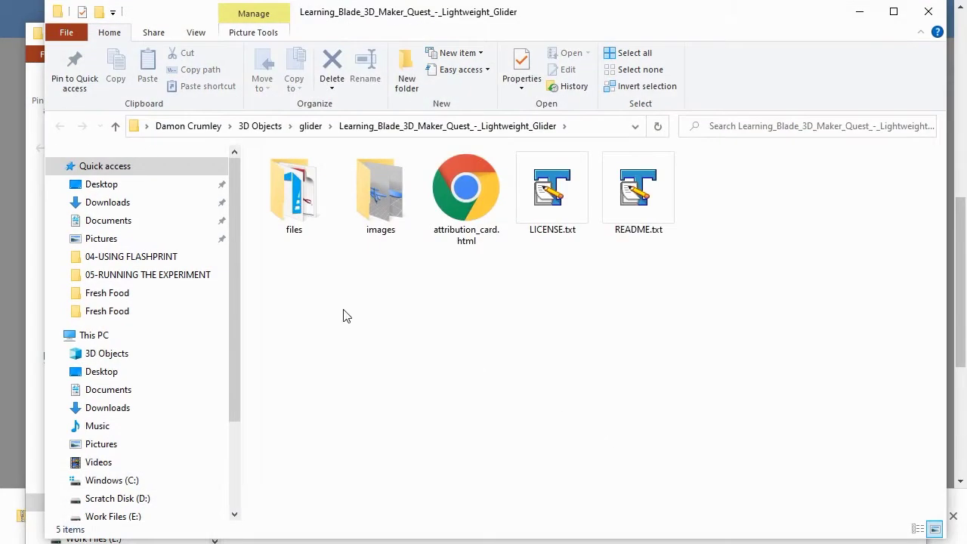
double_click(303, 212)
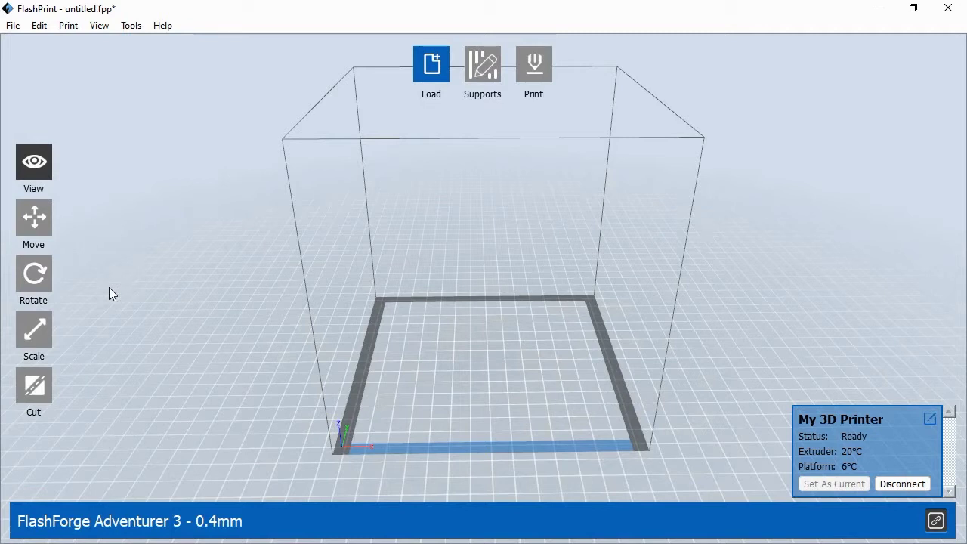
Load Glider-complete.stl from the files folder and place it on the build platform
click(429, 68)
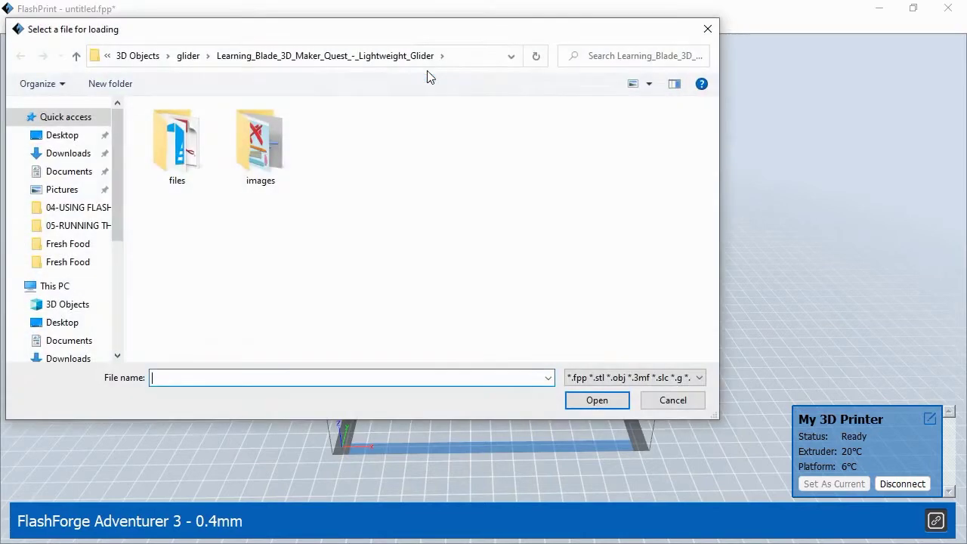
double_click(193, 148)
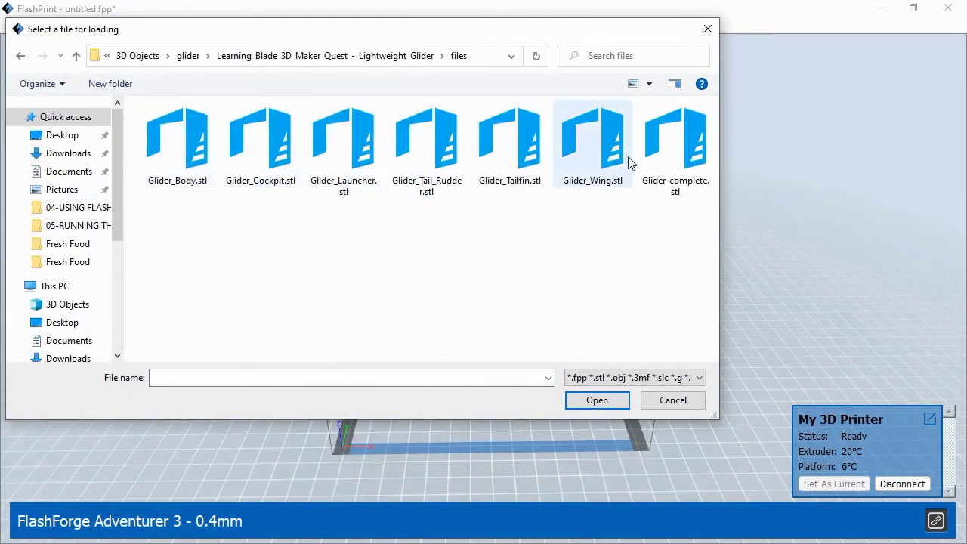
click(680, 139)
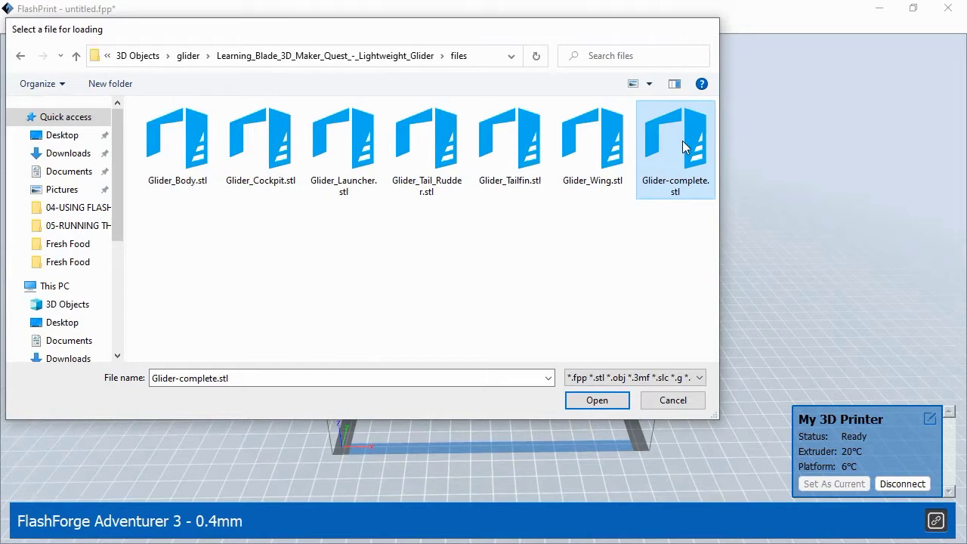
double_click(683, 140)
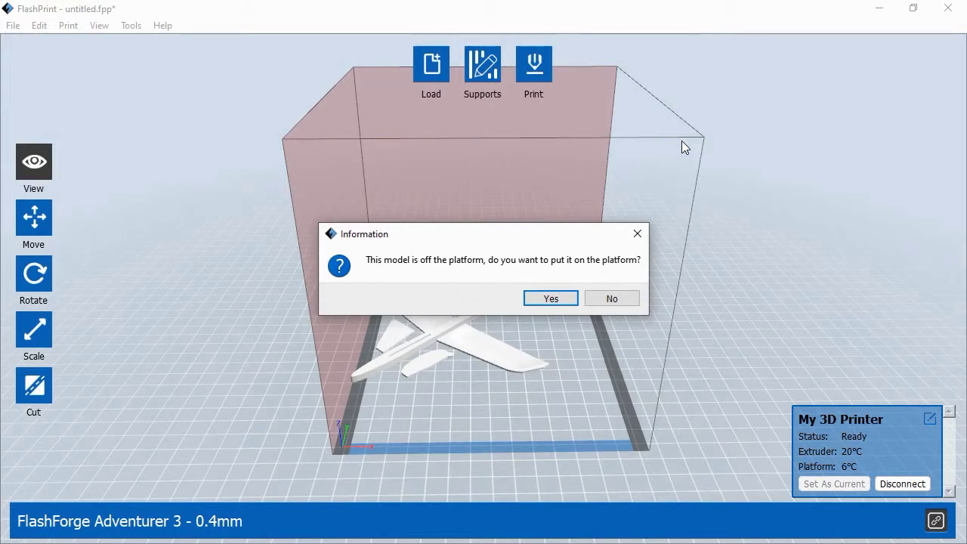
click(550, 299)
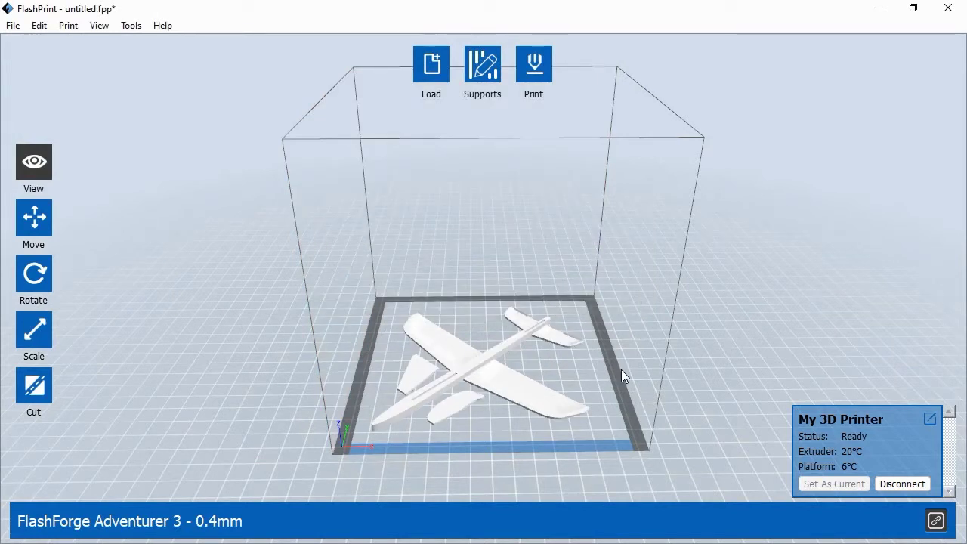
Orbit and zoom for a closer, top-down view of the glider parts
drag(621, 371, 549, 409)
scroll(479, 421, up, 4)
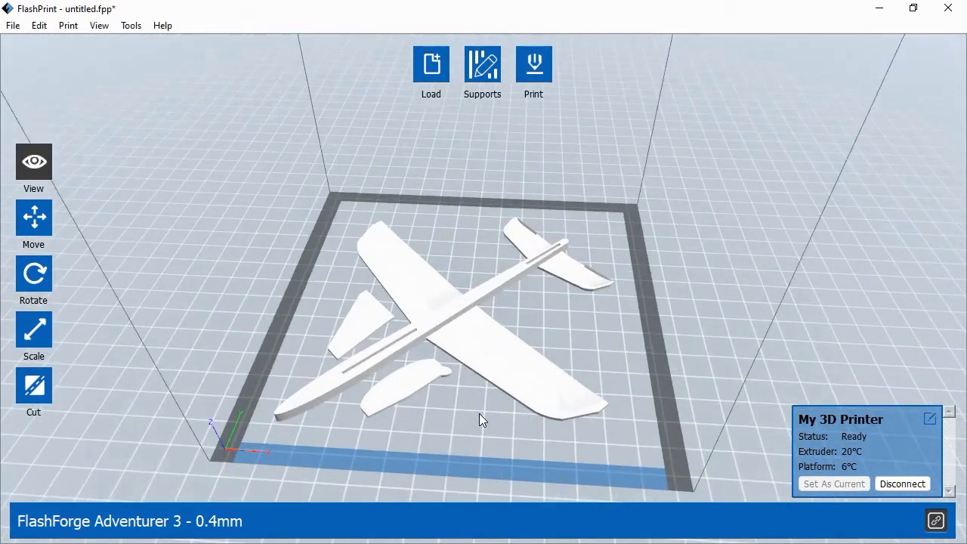
scroll(479, 414, up, 2)
mouse_move(479, 413)
mouse_down()
mouse_move(492, 413)
mouse_move(482, 414)
mouse_up()
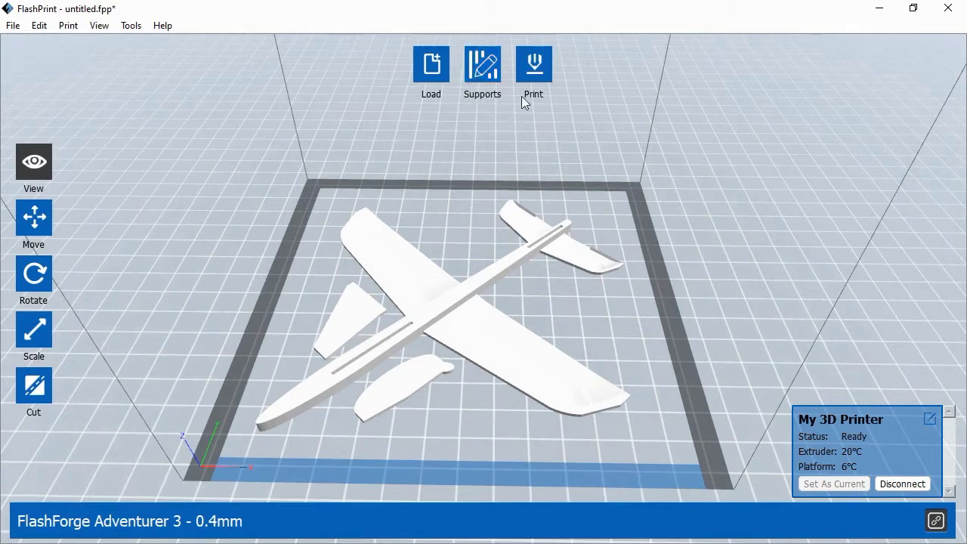
click(535, 69)
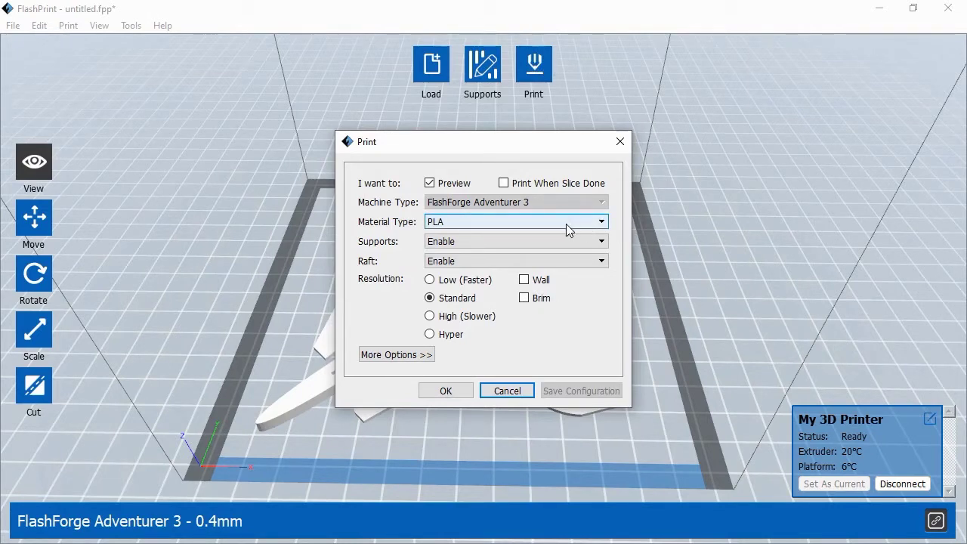
Slice the glider with supports and raft disabled and save it as Glider-complete.gx
click(542, 241)
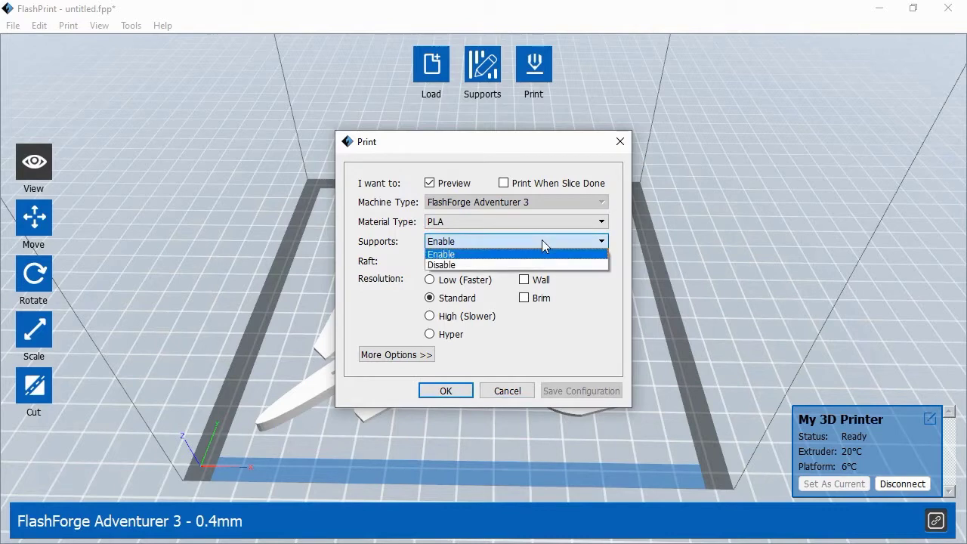
click(484, 263)
click(484, 264)
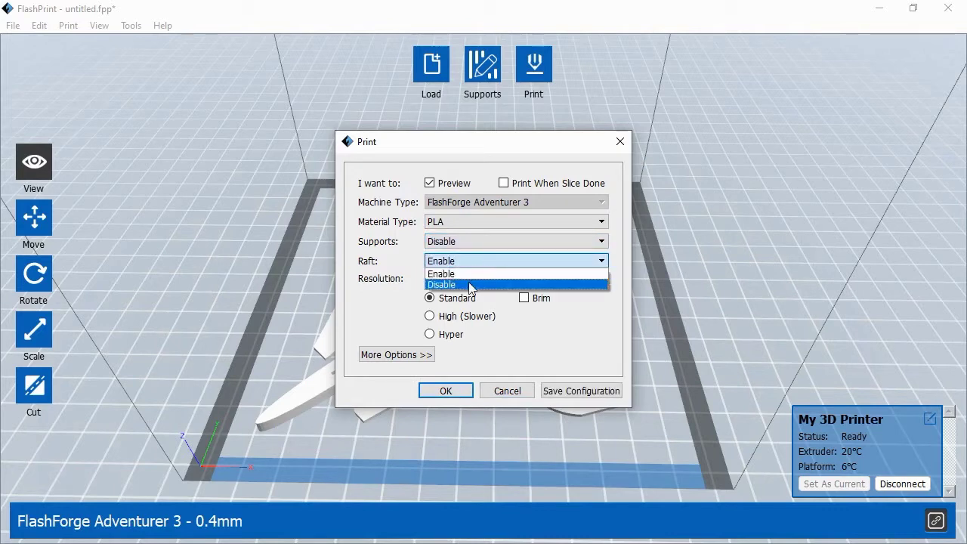
click(470, 282)
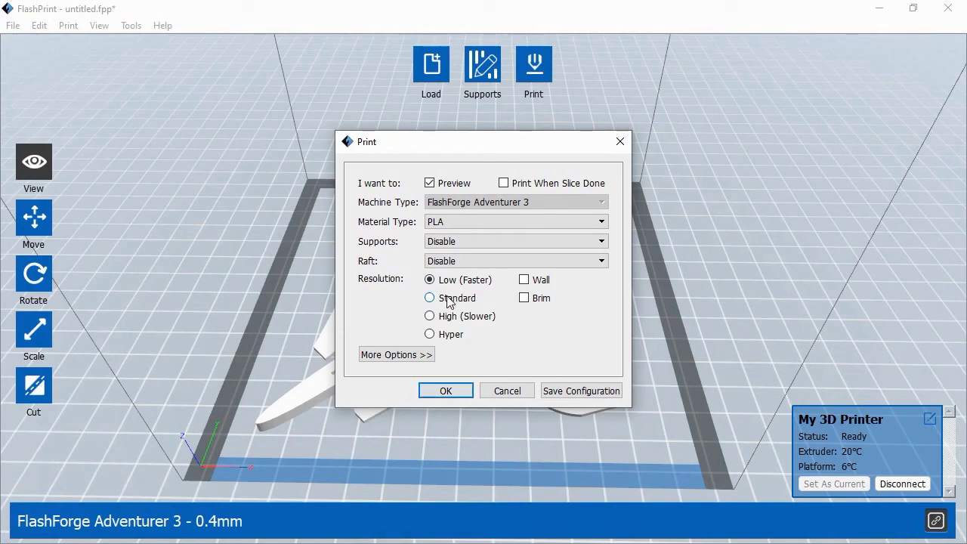
click(447, 390)
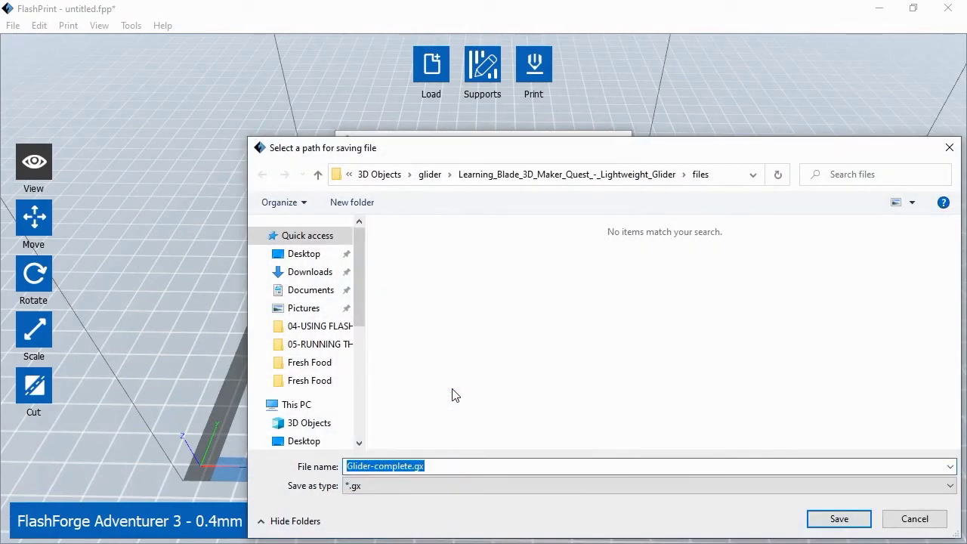
click(813, 518)
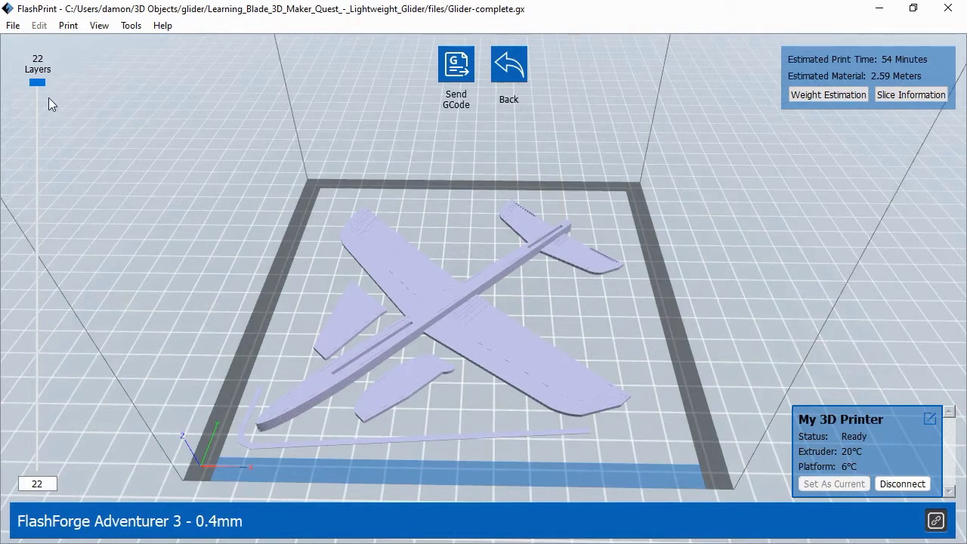
Inspect the lower sliced layers, then send the glider G-code to the printer
mouse_move(40, 98)
mouse_down()
mouse_move(64, 460)
mouse_move(45, 85)
mouse_up()
mouse_move(509, 375)
mouse_down()
mouse_move(477, 355)
mouse_move(508, 380)
mouse_up()
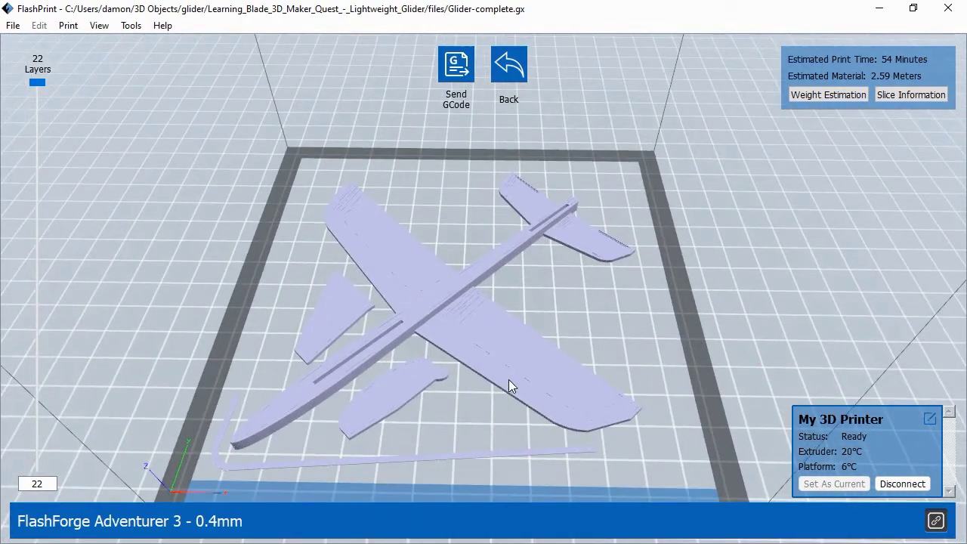
click(457, 70)
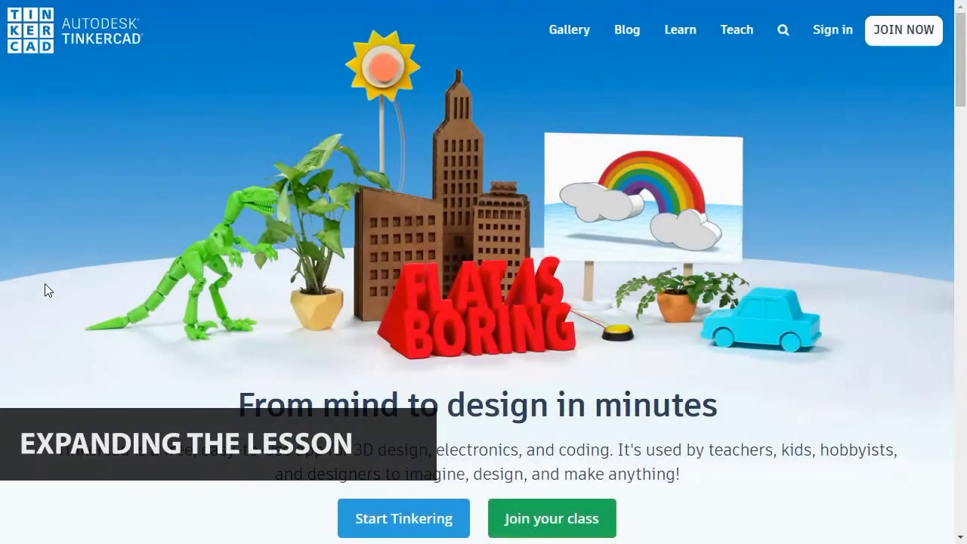
Scroll the Tinkercad homepage to locate the Glider design
scroll(45, 285, down, 20)
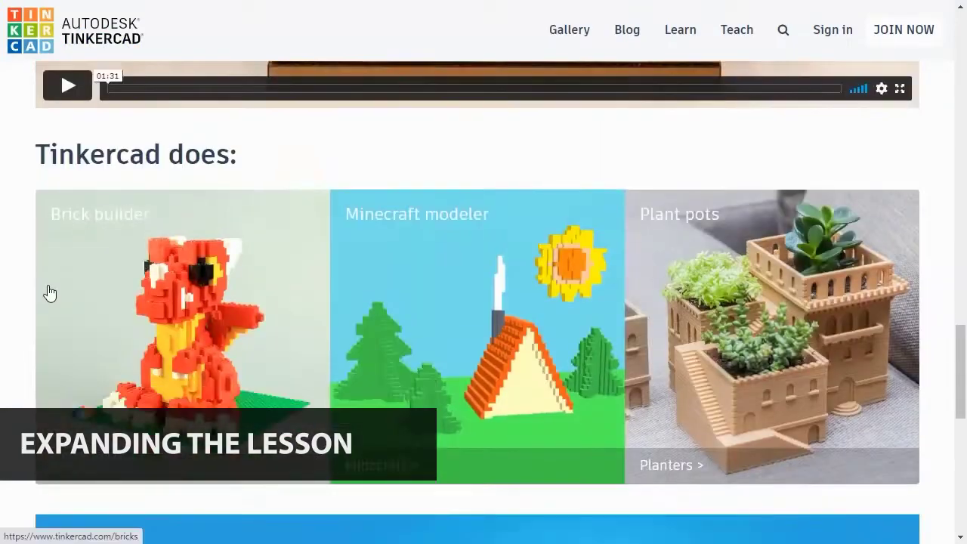
scroll(47, 292, up, 20)
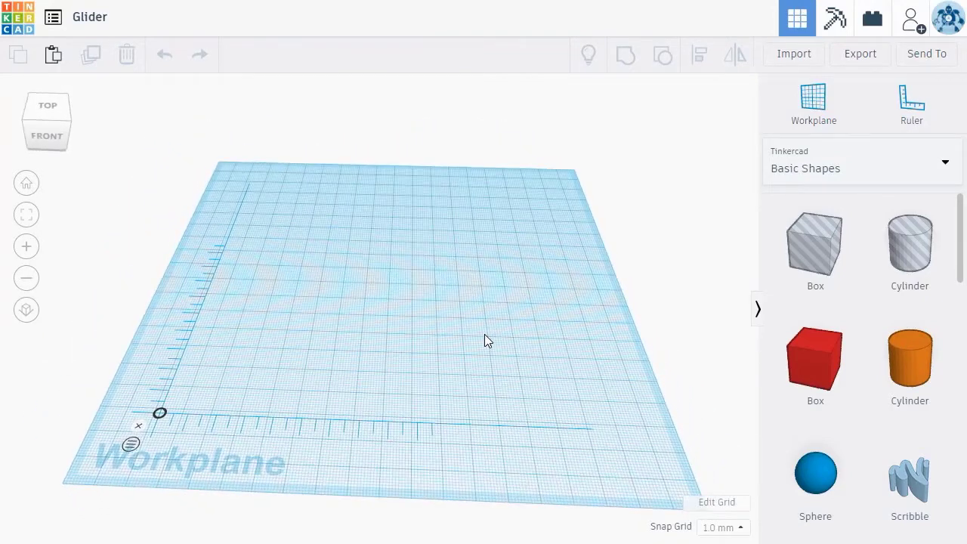
Import Glider_Body.stl into the design
click(800, 53)
click(525, 271)
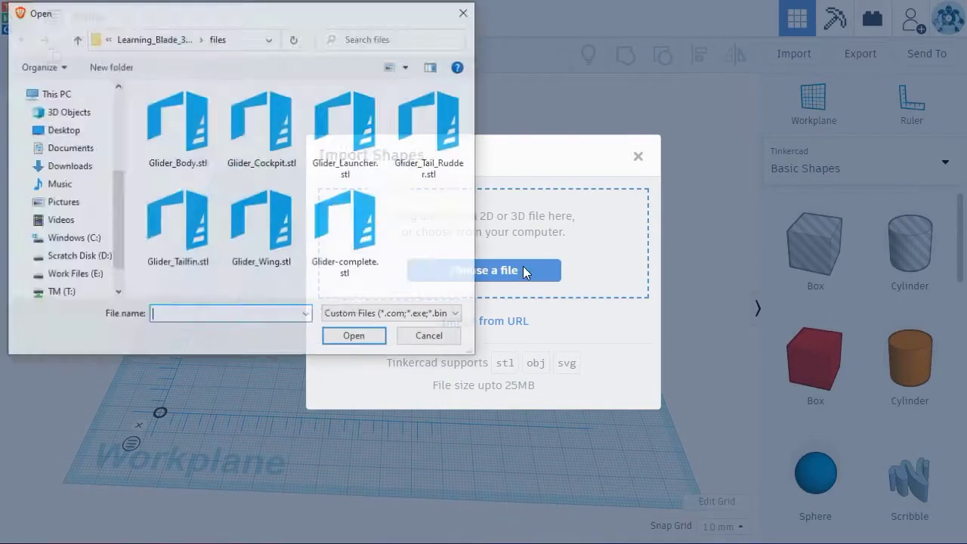
click(185, 122)
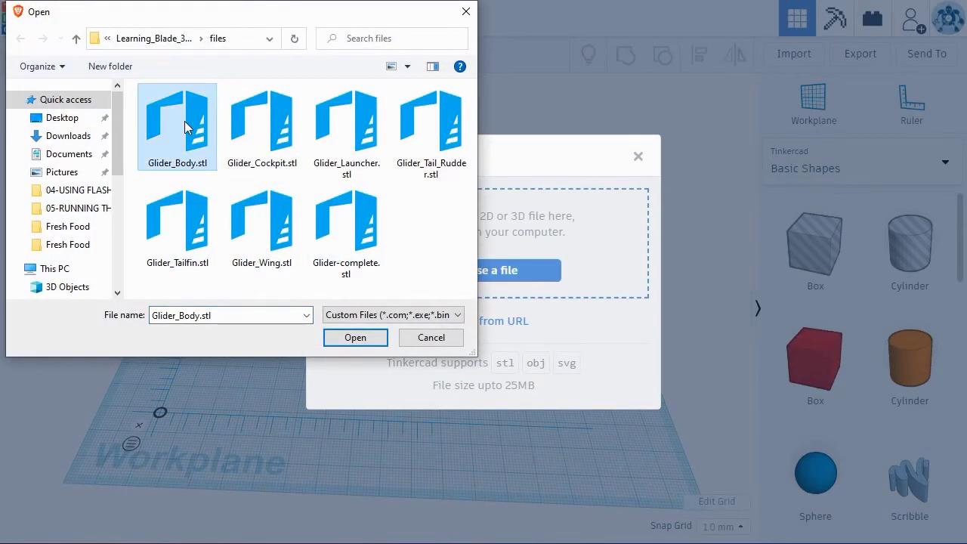
click(355, 337)
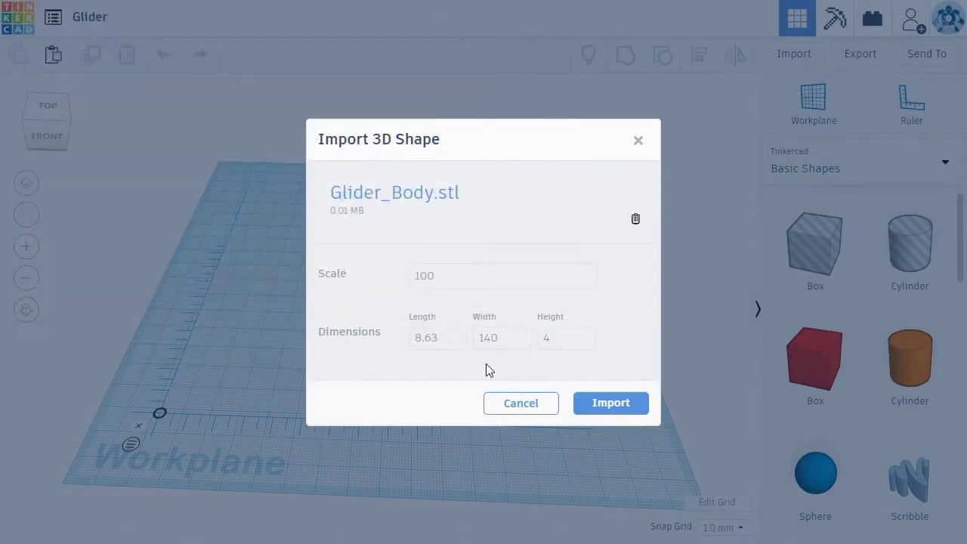
click(614, 403)
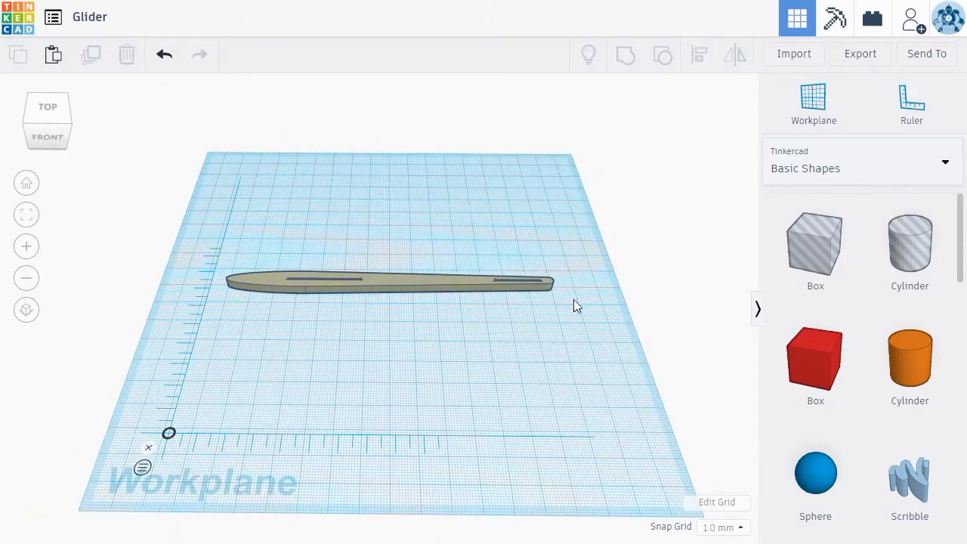
Import Glider_Wing.stl and slide it under the body
click(804, 53)
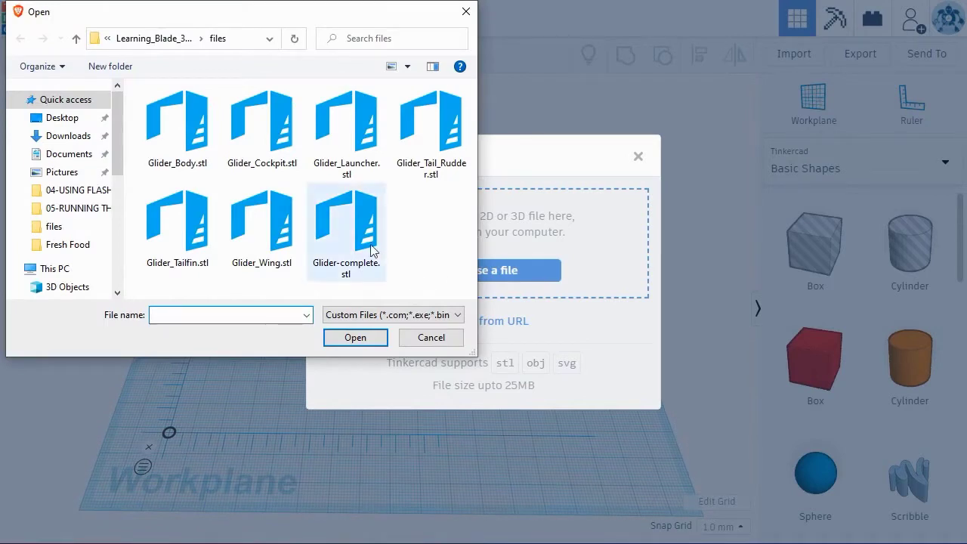
click(275, 241)
click(342, 332)
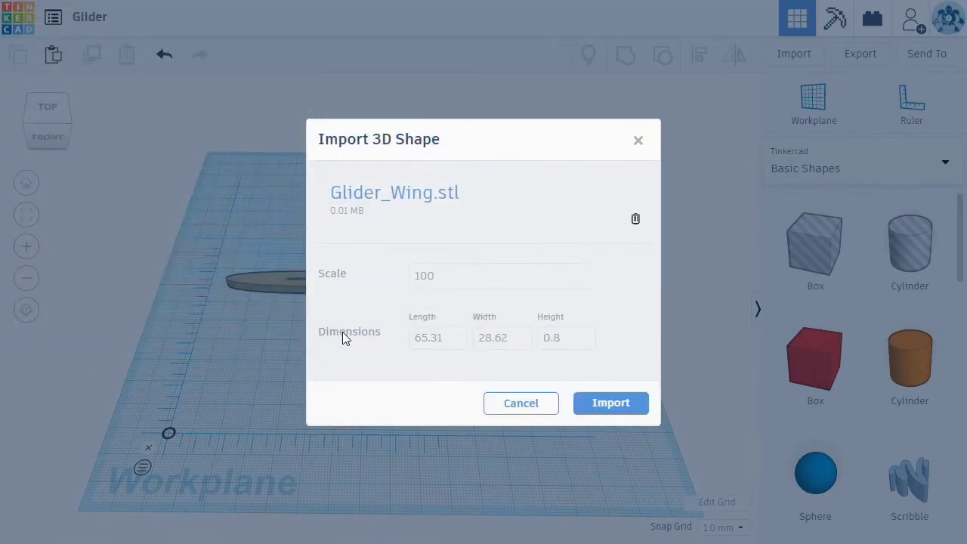
click(625, 407)
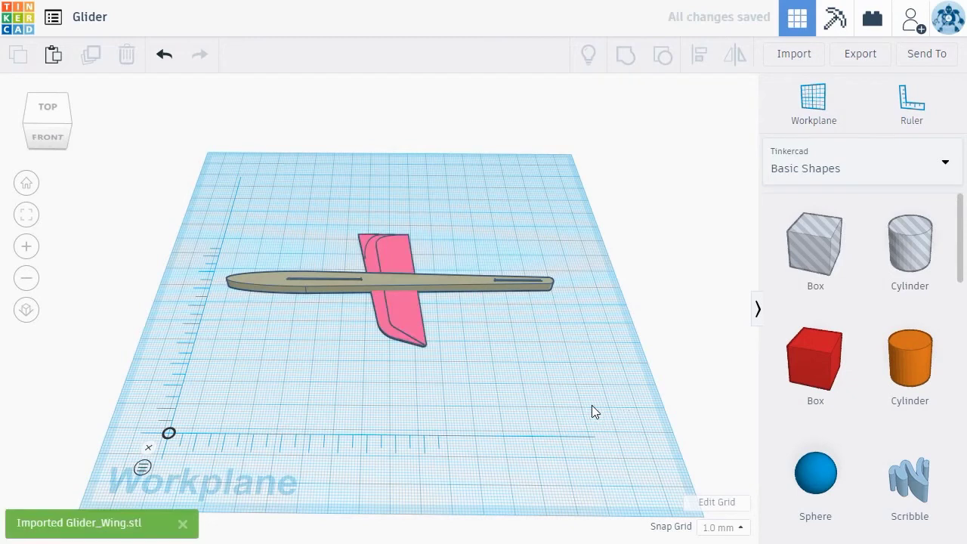
drag(396, 306, 371, 362)
Duplicate the wing, set the copy beside it, and mirror it into the other half
key(ctrl+d)
key(ctrl+d)
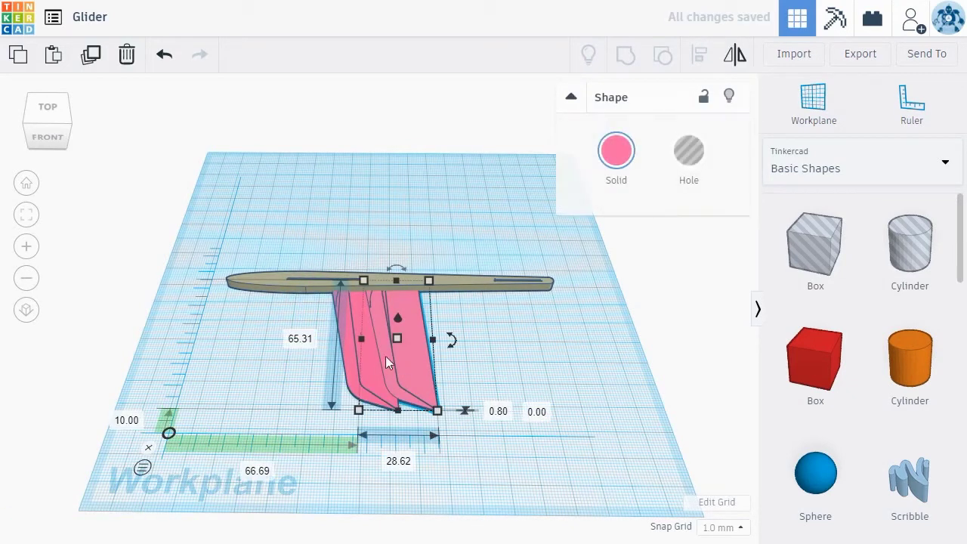
drag(434, 376, 464, 382)
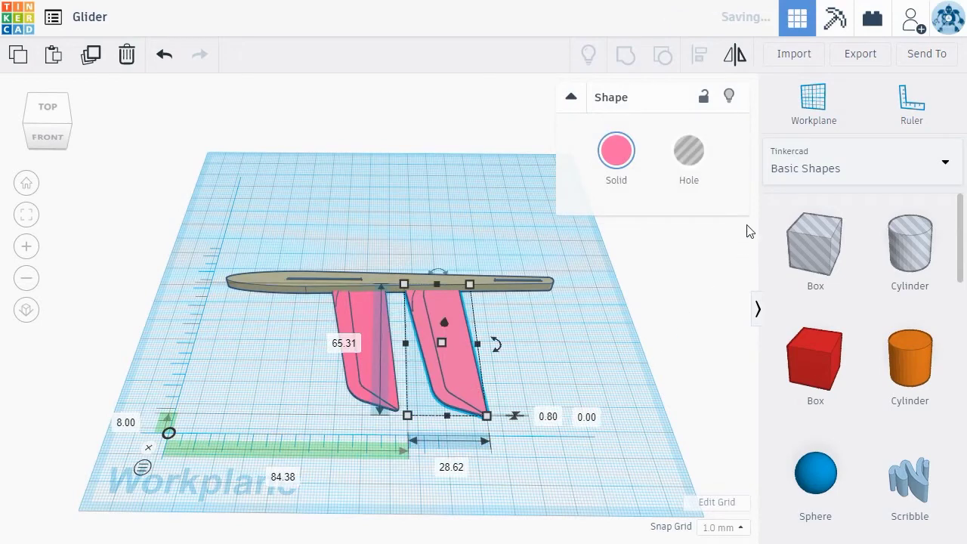
click(737, 59)
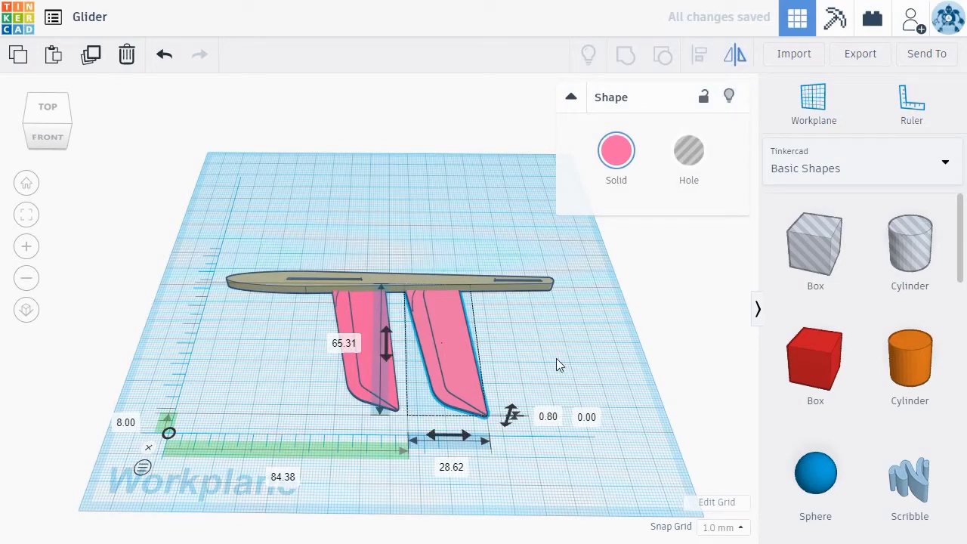
click(384, 351)
shift+click(363, 355)
right_drag(363, 355, 204, 298)
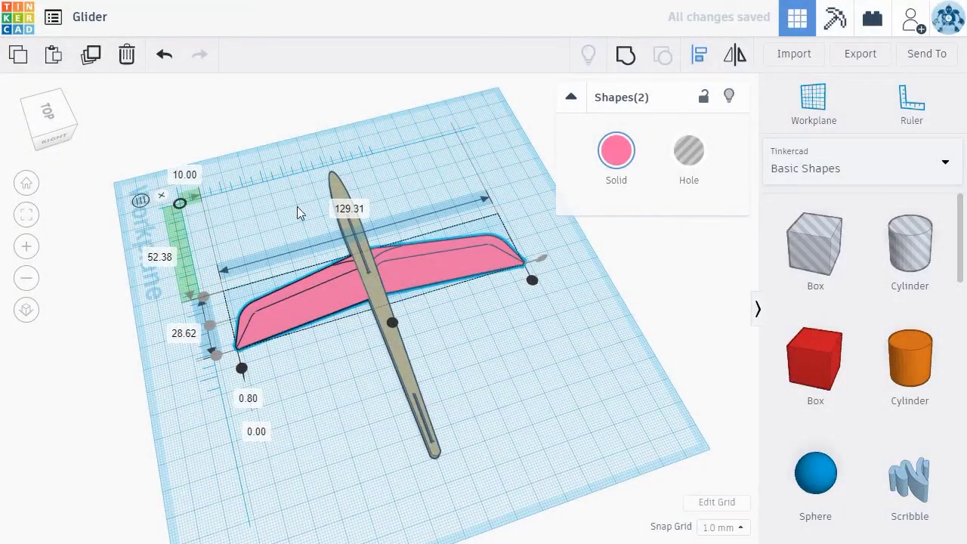
Group the wing halves and centre-align the wing across the fuselage
click(624, 58)
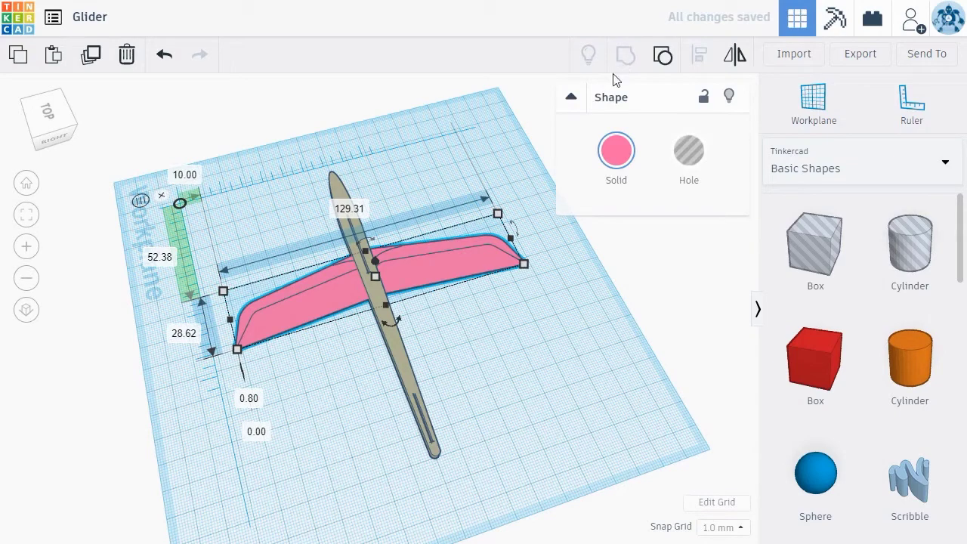
shift+click(400, 355)
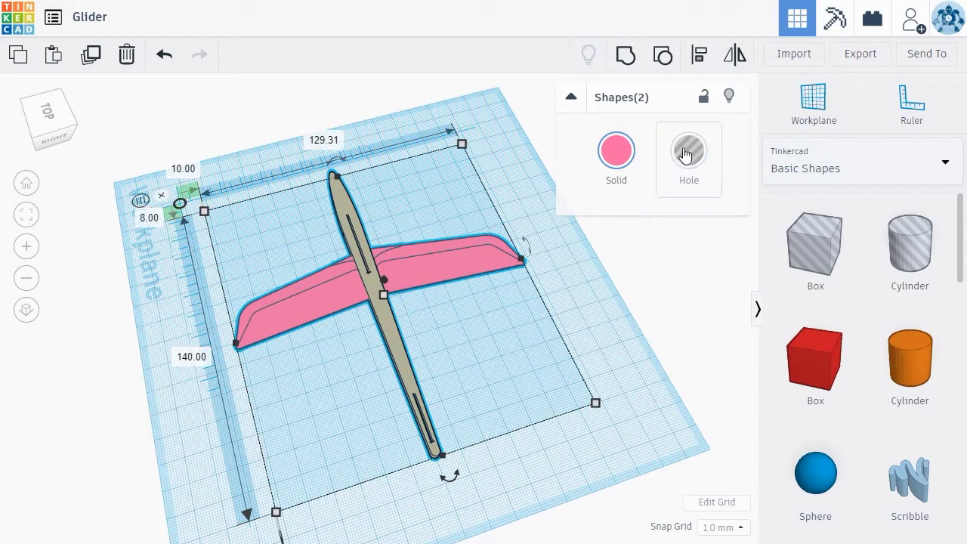
click(699, 61)
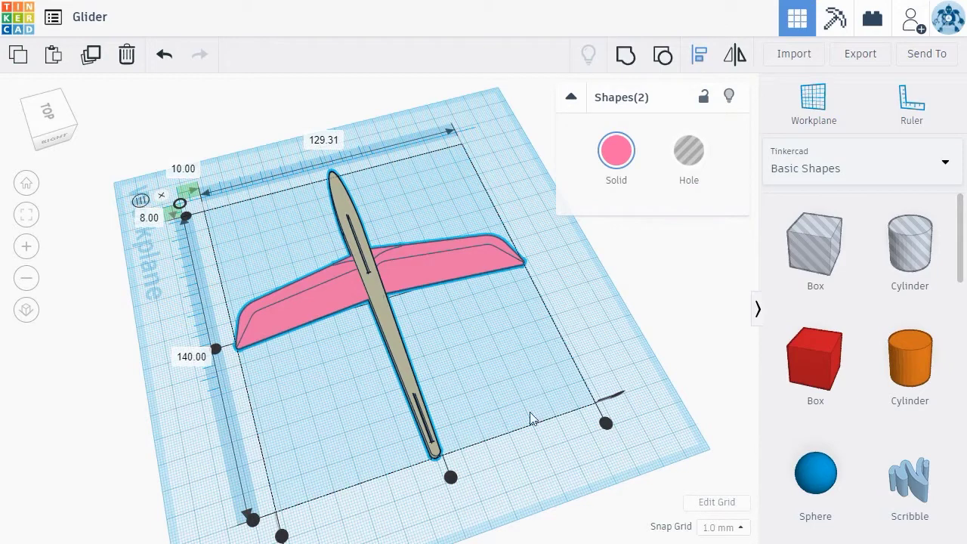
right_drag(523, 460, 431, 464)
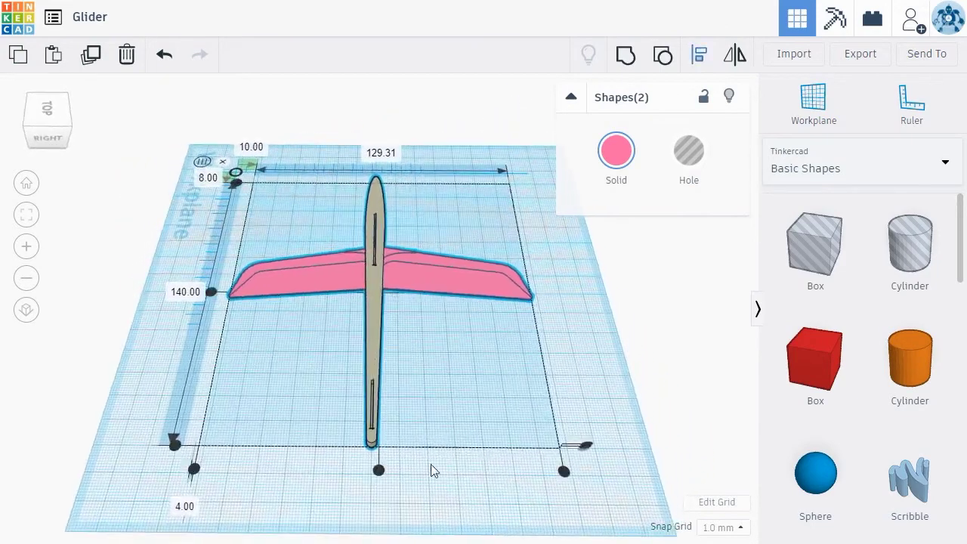
click(379, 470)
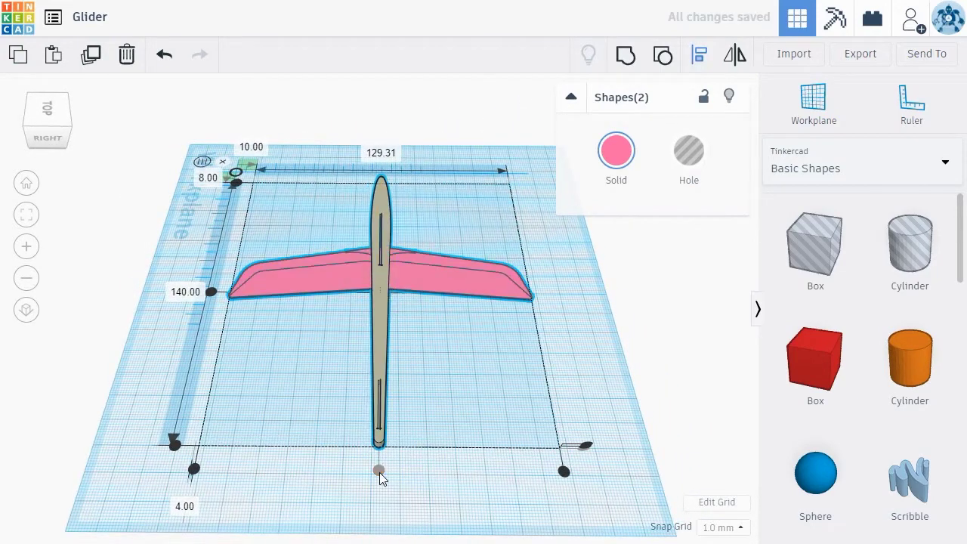
right_drag(338, 484, 592, 365)
Import Glider_Tailfin.stl and move it to the tail of the body
click(794, 54)
click(483, 269)
click(176, 216)
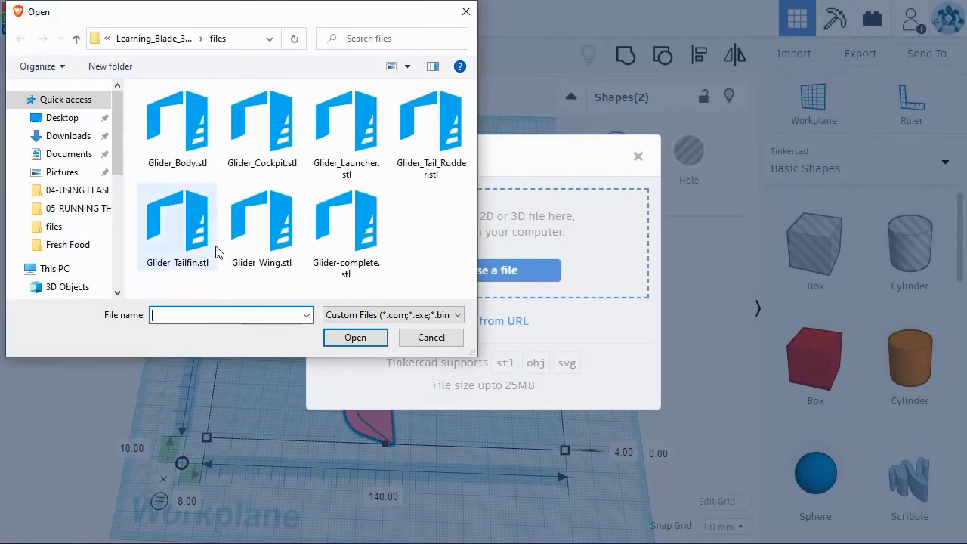
click(352, 335)
click(610, 402)
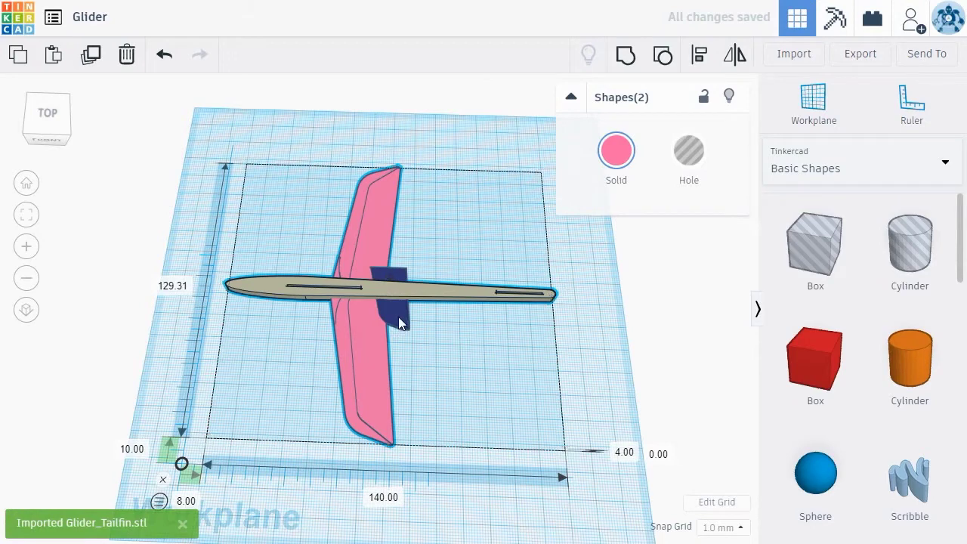
drag(399, 317, 537, 344)
Duplicate the tailfin, place the copy beside it, and group both tail halves
key(ctrl+d)
drag(546, 302, 532, 280)
right_drag(532, 280, 355, 408)
shift+click(348, 412)
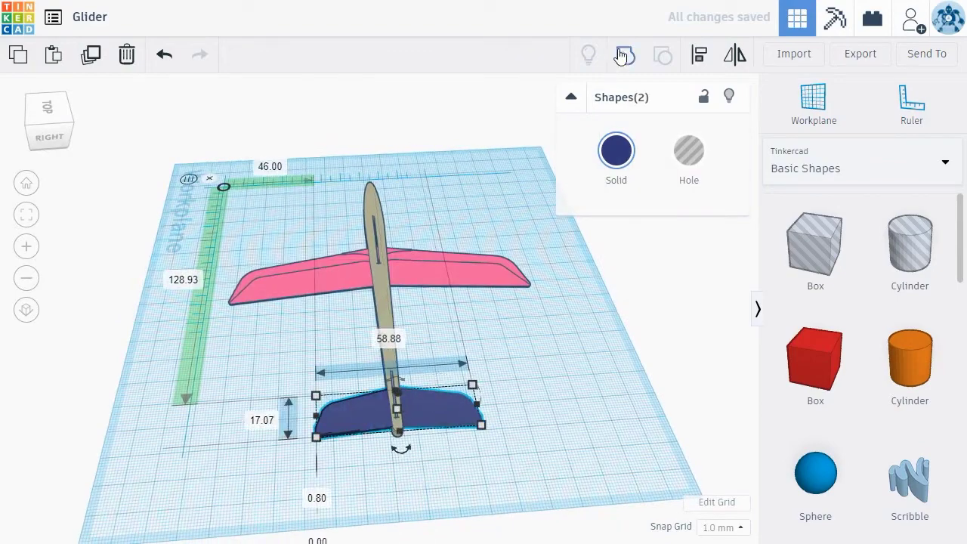
key(ctrl+g)
Select body, wing and tail and group them into one glider shape
key(ctrl+a)
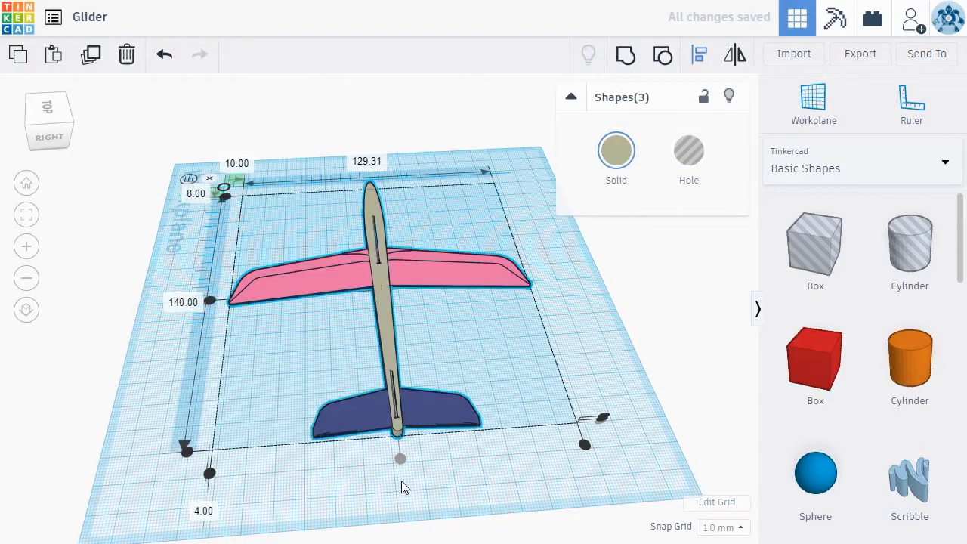
right_drag(360, 490, 607, 481)
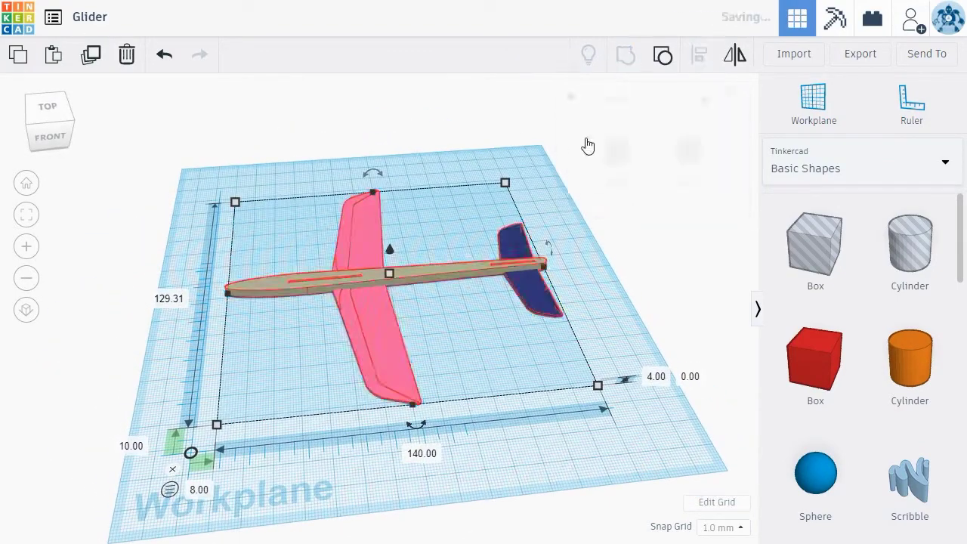
key(ctrl+g)
right_drag(585, 145, 628, 365)
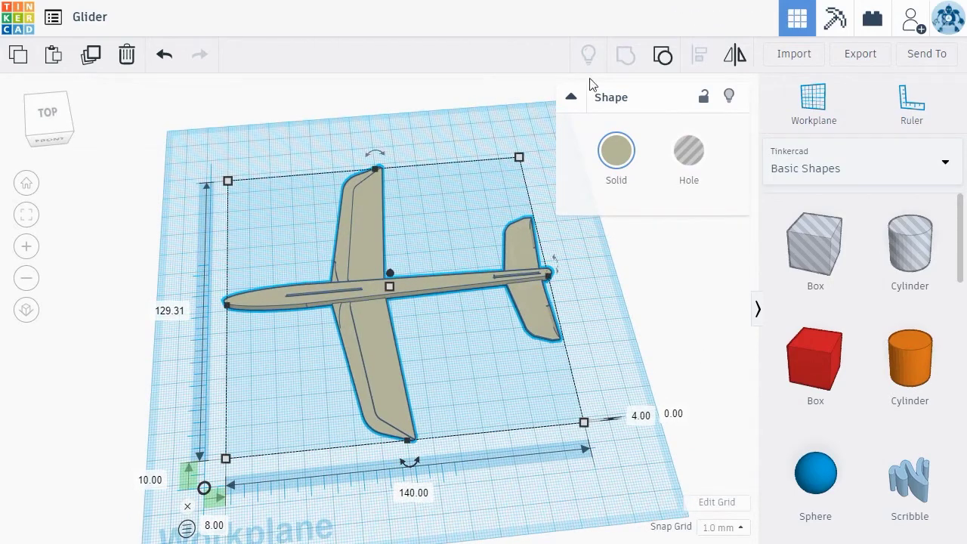
Ungroup the glider and add a copy of the pink wing resized to 92.31 × 22
click(663, 53)
click(266, 408)
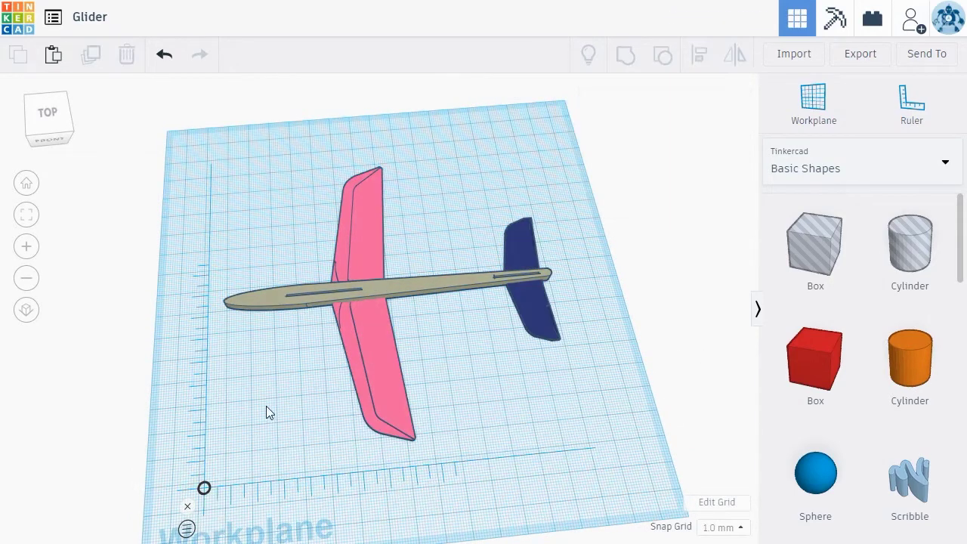
click(375, 369)
drag(377, 369, 298, 379)
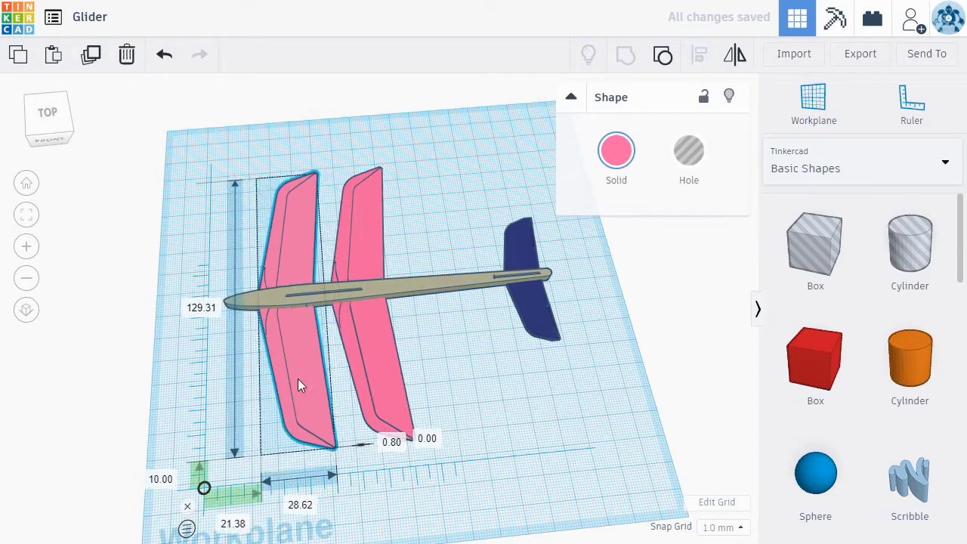
drag(297, 439, 298, 361)
drag(257, 266, 322, 307)
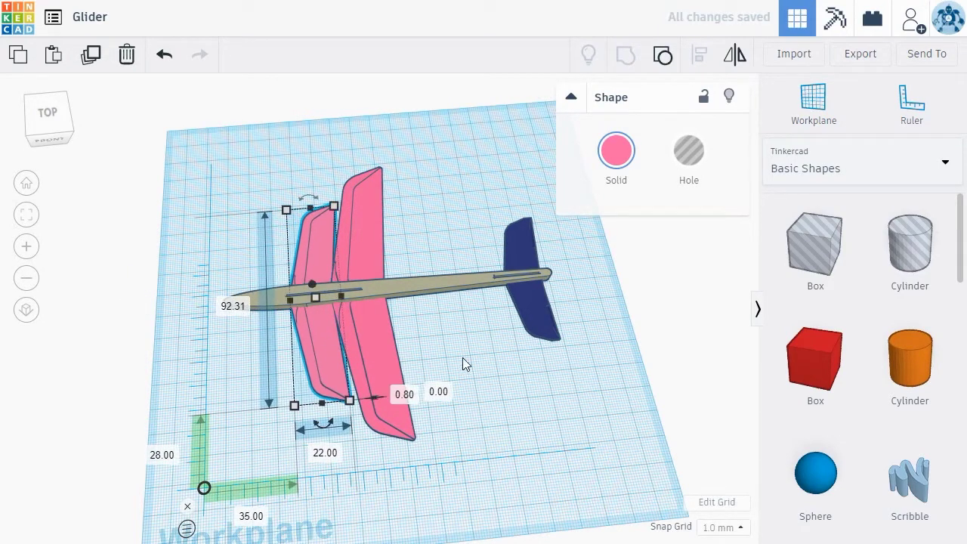
Select all four glider parts and group them into one glider
drag(234, 417, 612, 151)
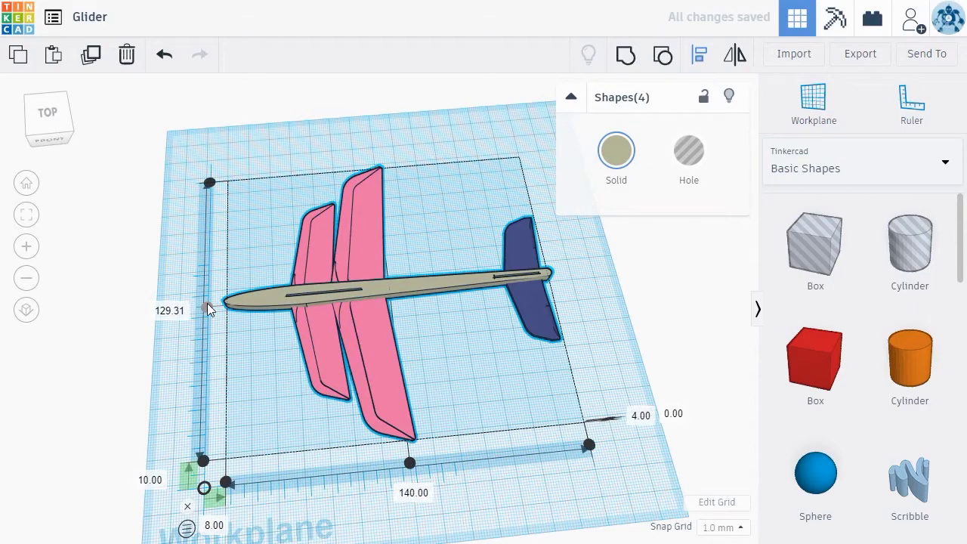
click(622, 70)
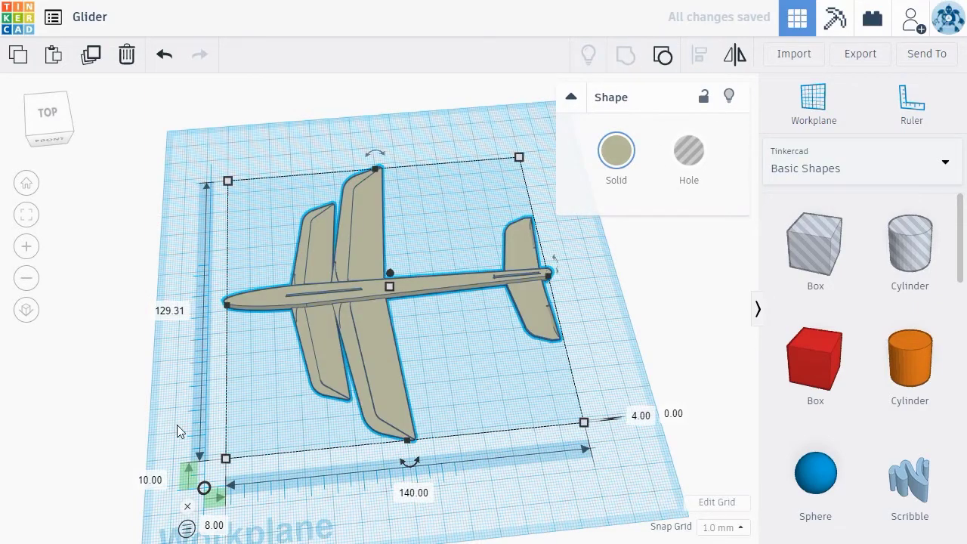
right_drag(177, 424, 686, 396)
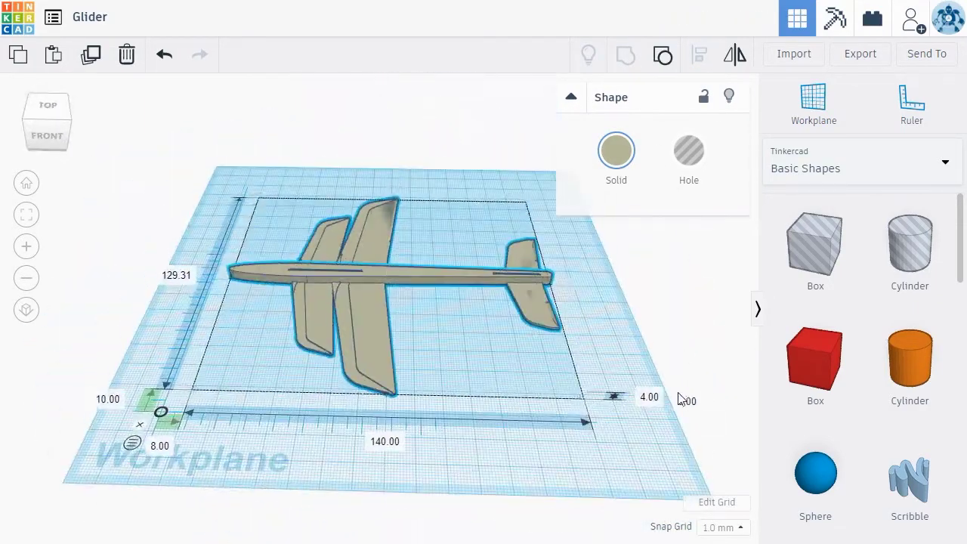
click(862, 54)
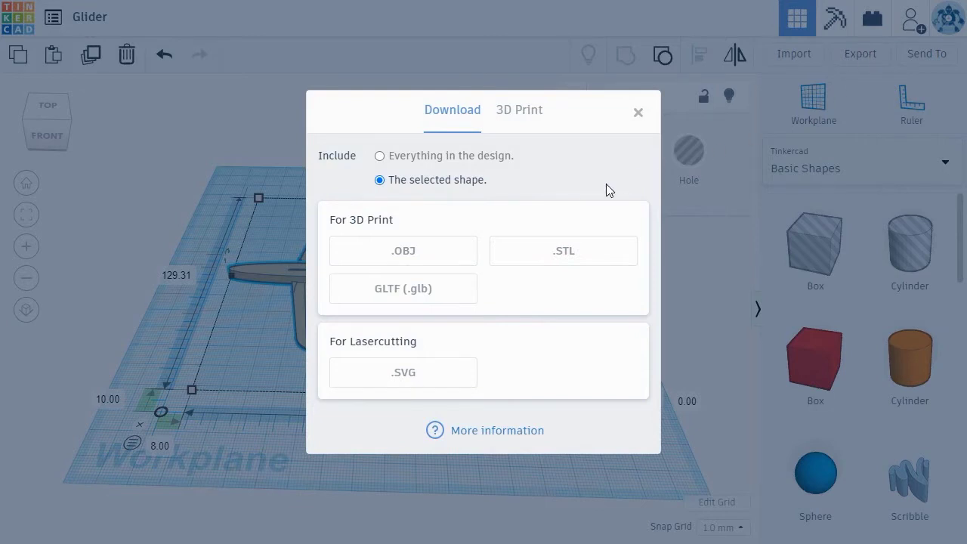
Download the glider in .STL format and save it as Glider.stl
click(607, 255)
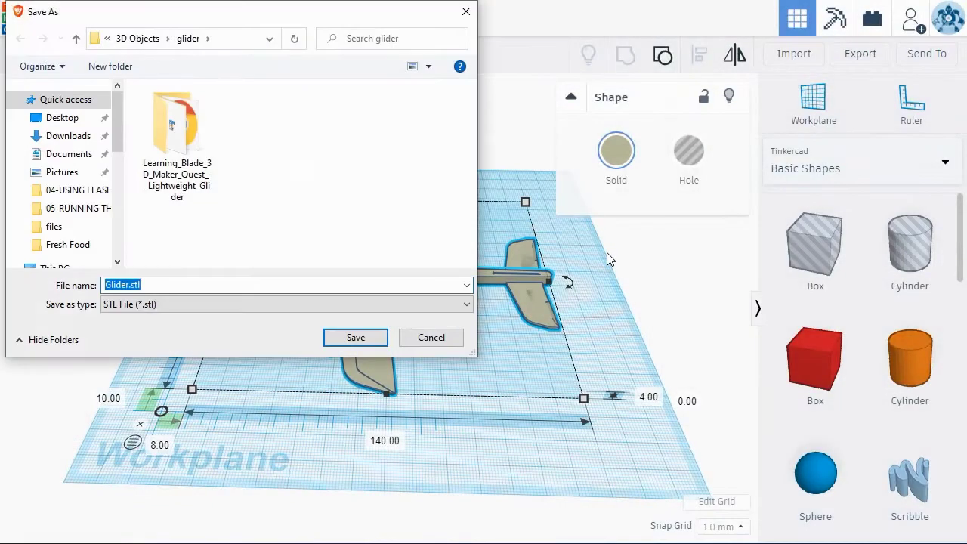
click(358, 338)
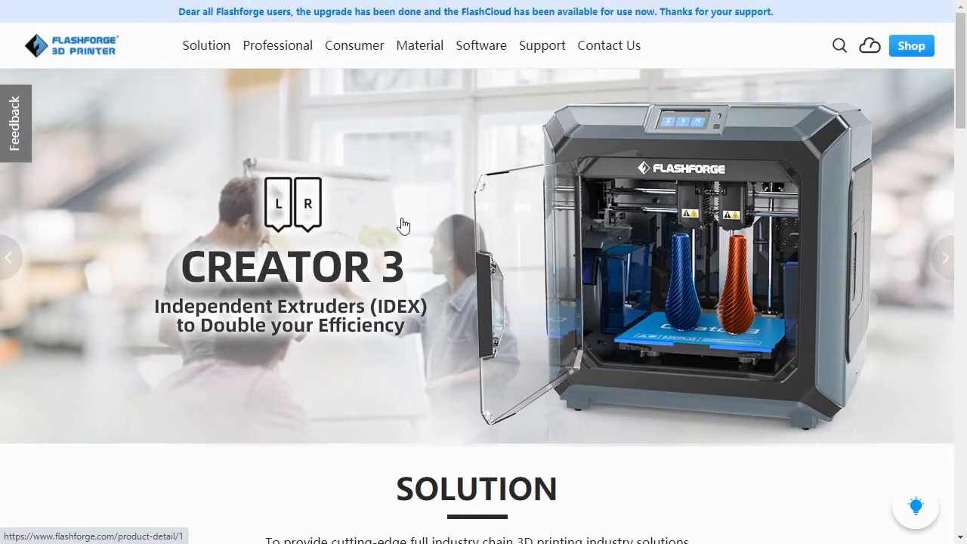
From Support's Download Center, download the FlashPrint 4.5.1 win64 installer
mouse_move(534, 62)
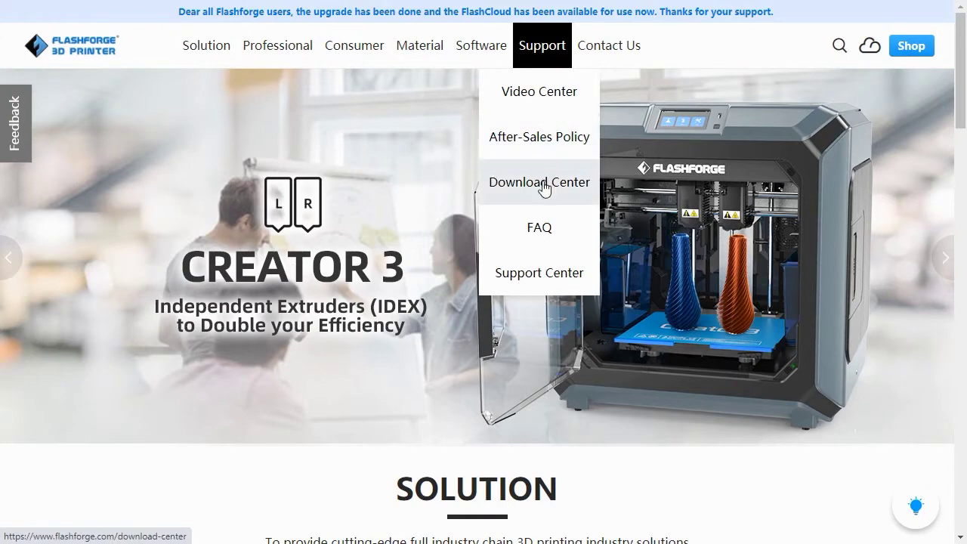
click(544, 184)
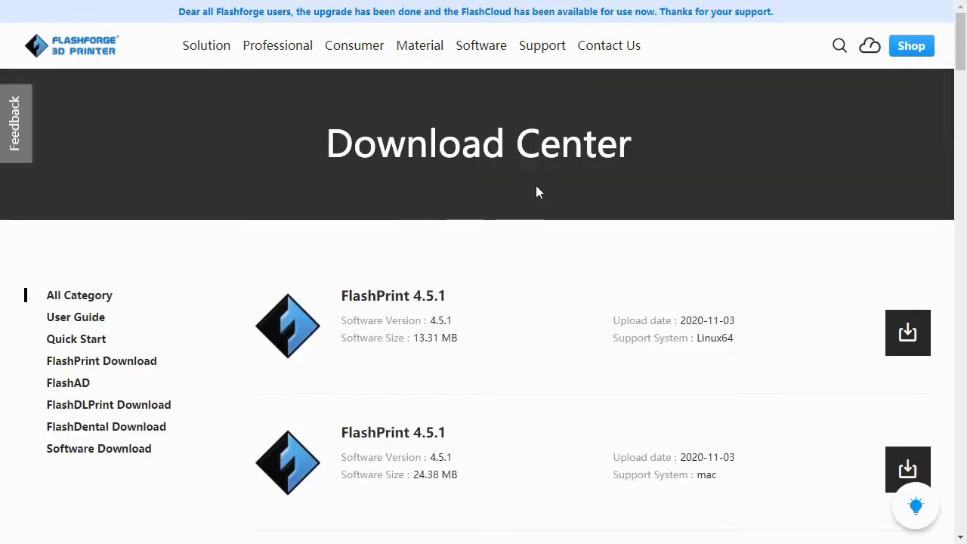
scroll(536, 189, down, 2)
scroll(535, 191, down, 1)
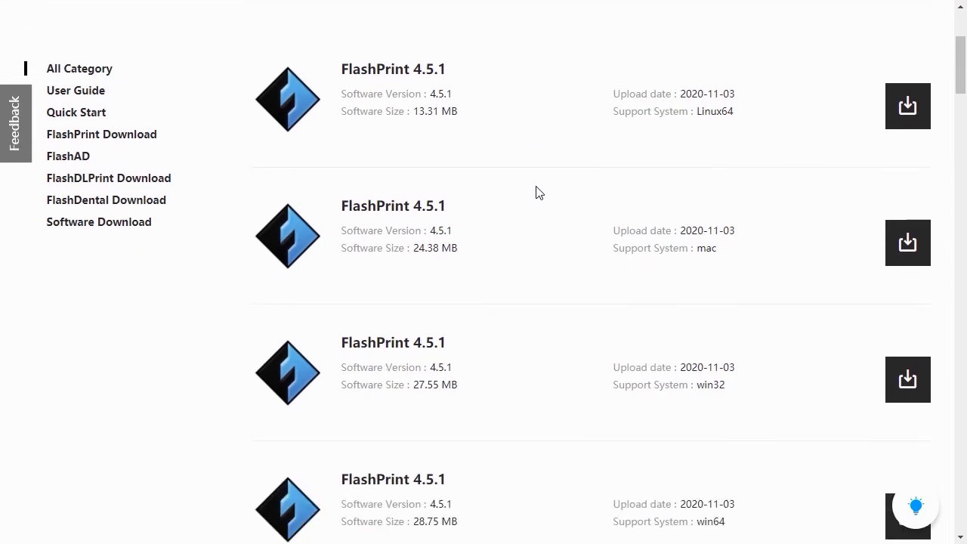
scroll(539, 192, up, 2)
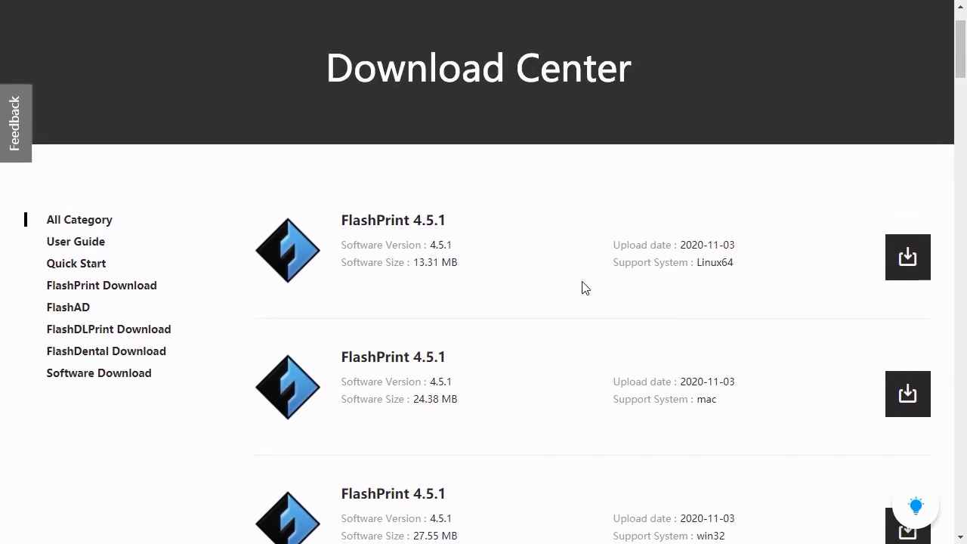
scroll(585, 288, down, 1)
scroll(865, 439, down, 2)
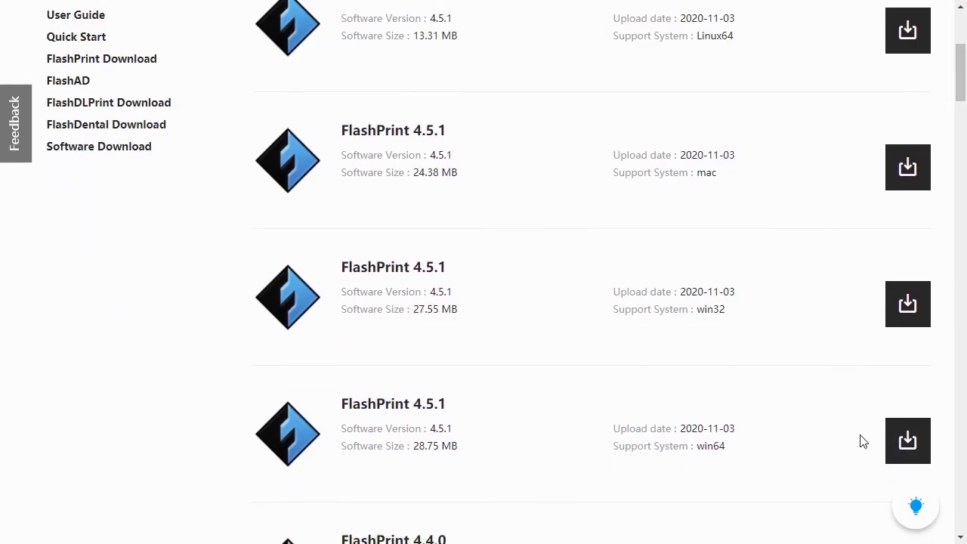
click(902, 446)
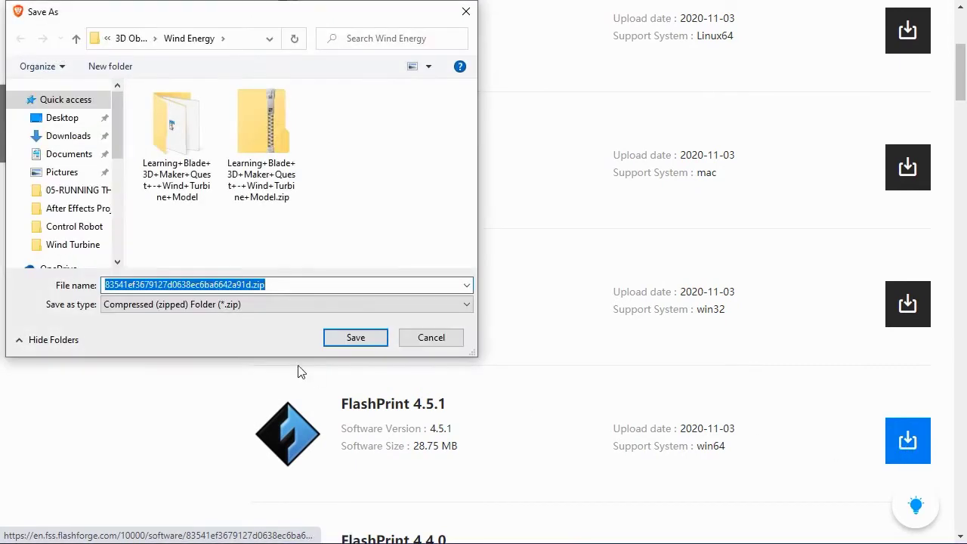
Save the installer zip to the 3D Objects folder and show it in its folder
click(131, 38)
click(366, 338)
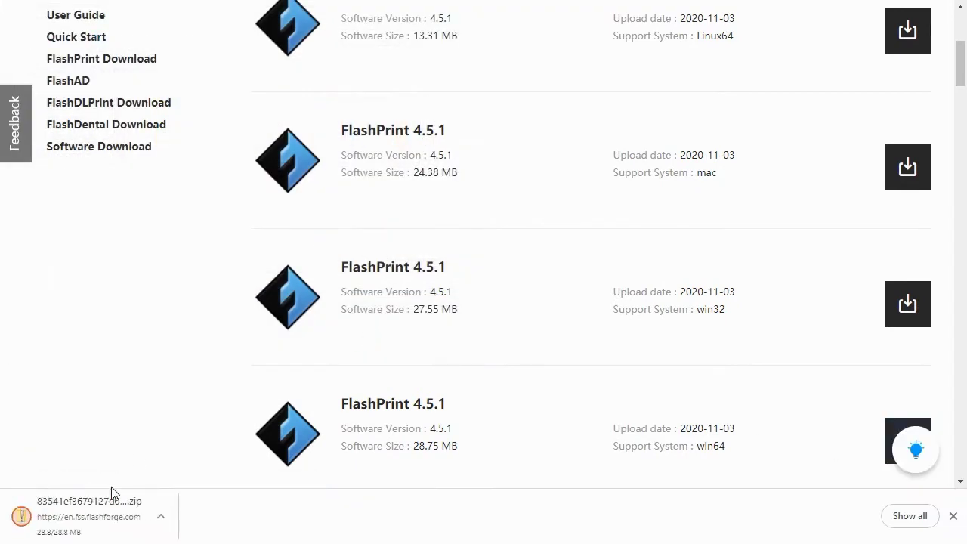
click(160, 516)
click(215, 469)
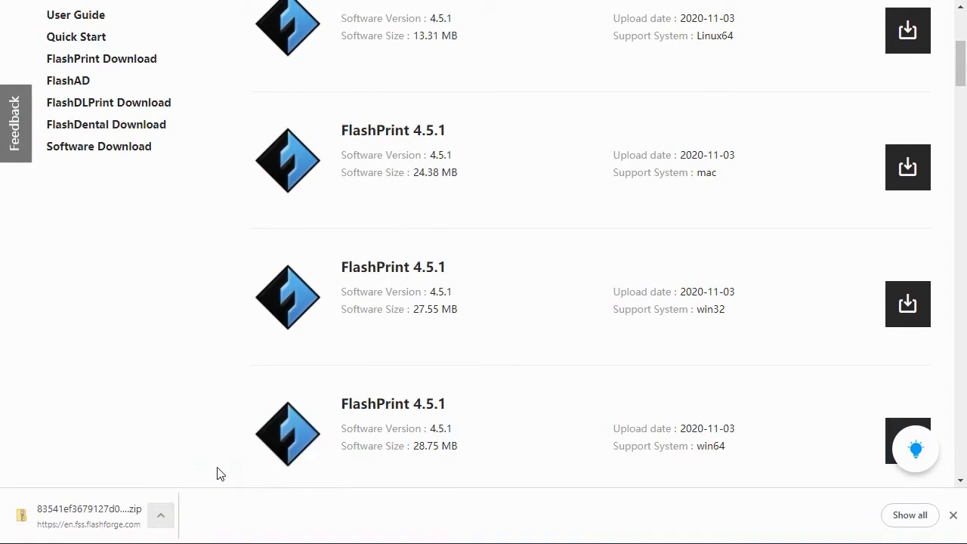
right_click(557, 352)
Extract the FlashPrint zip into its own folder and run the installer
click(593, 273)
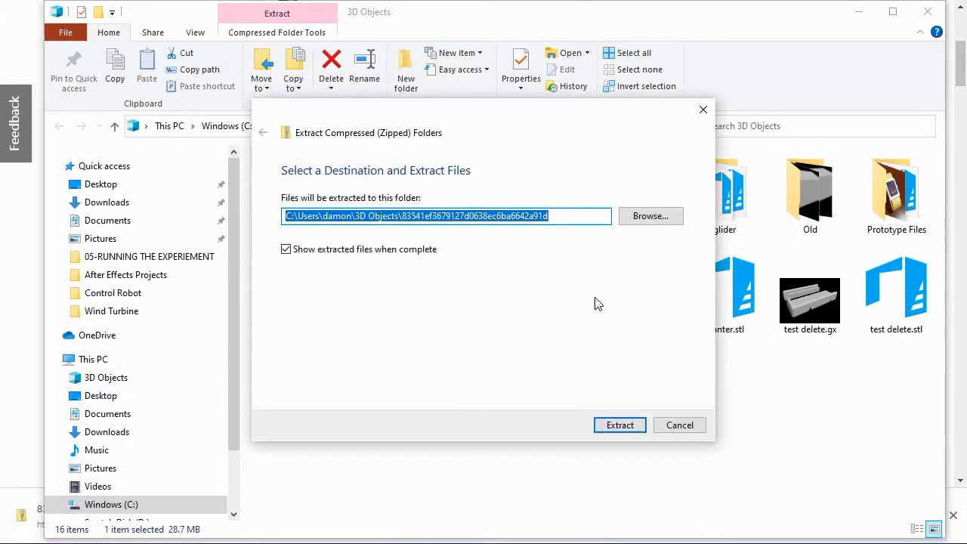
click(610, 425)
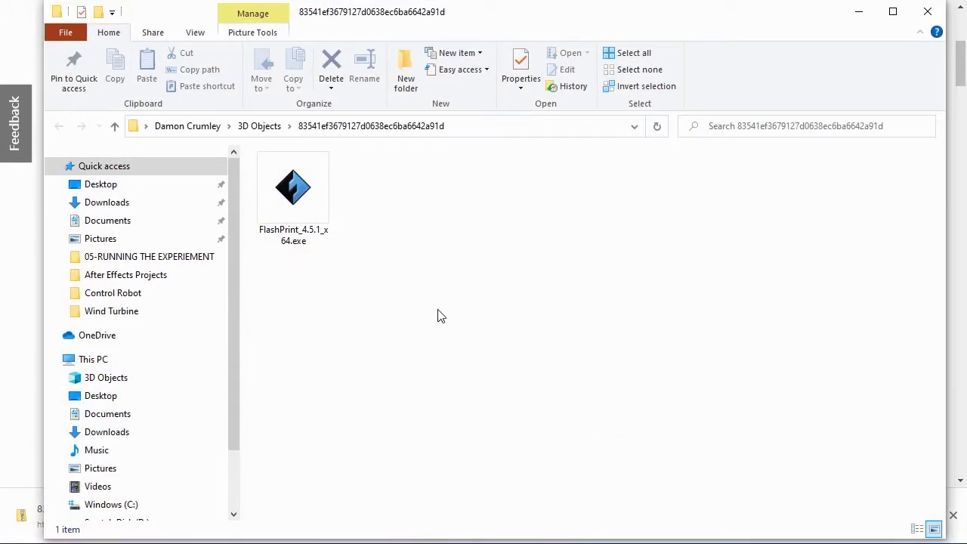
double_click(293, 193)
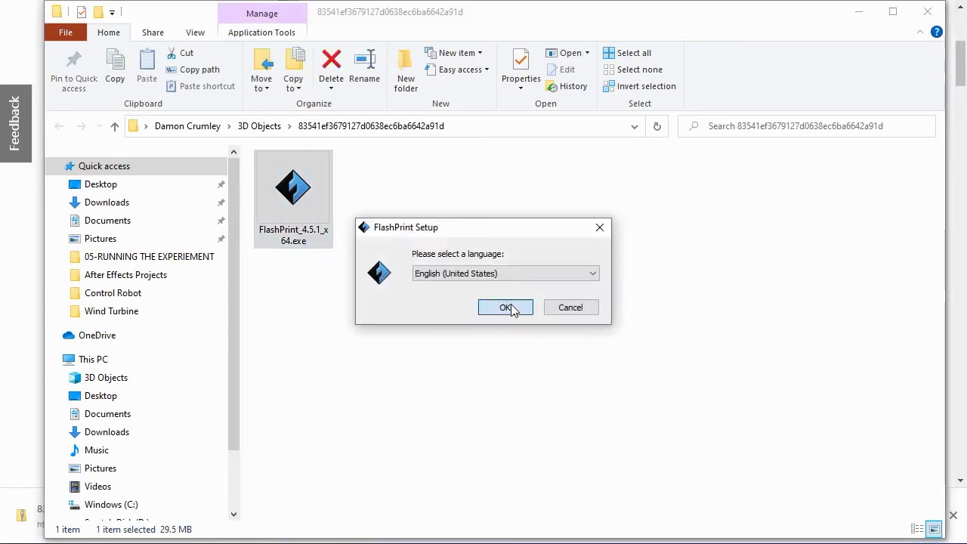
Install FlashPrint in English, accepting the licence and the default install folder
click(509, 307)
click(563, 398)
click(440, 340)
click(565, 399)
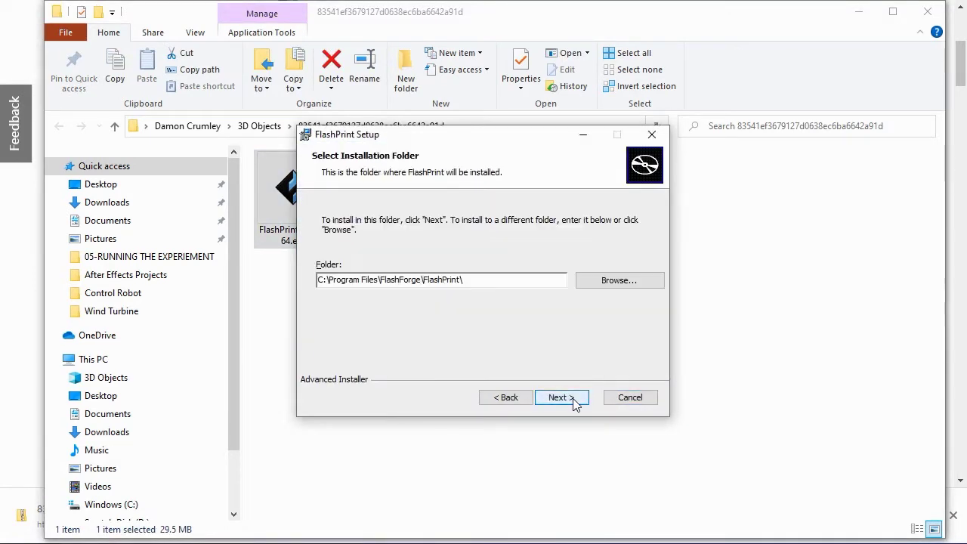
click(569, 398)
click(569, 398)
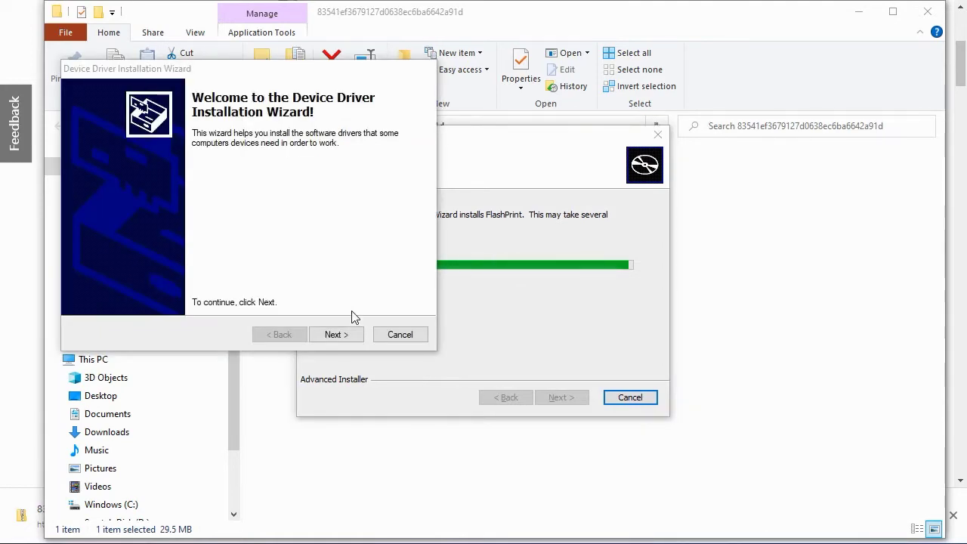
Complete the device driver installation and finish setup with Launch FlashPrint ticked
click(337, 336)
click(337, 335)
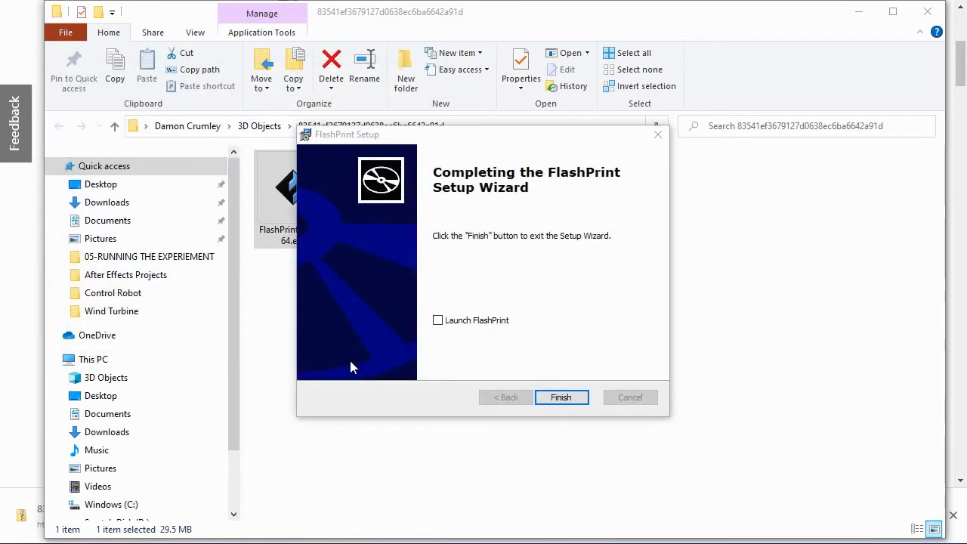
click(439, 321)
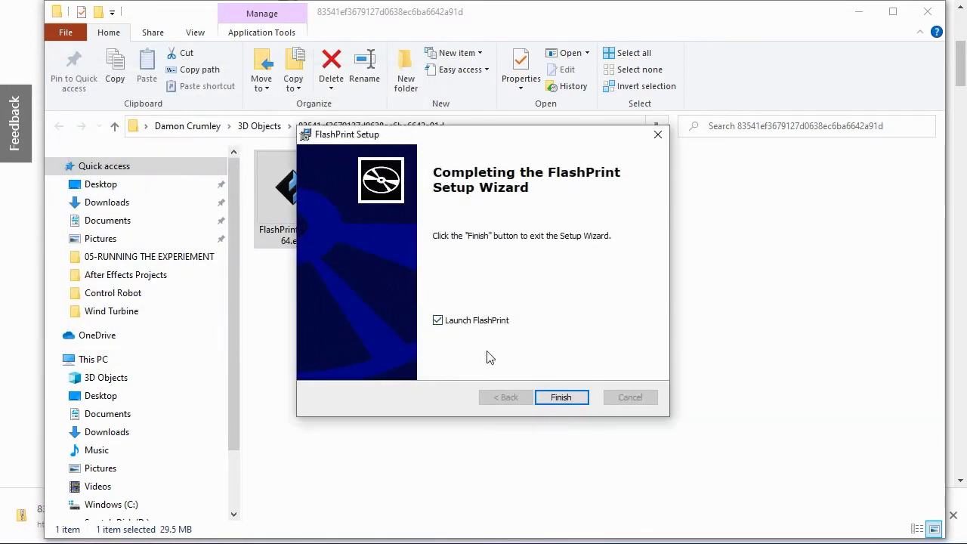
click(560, 398)
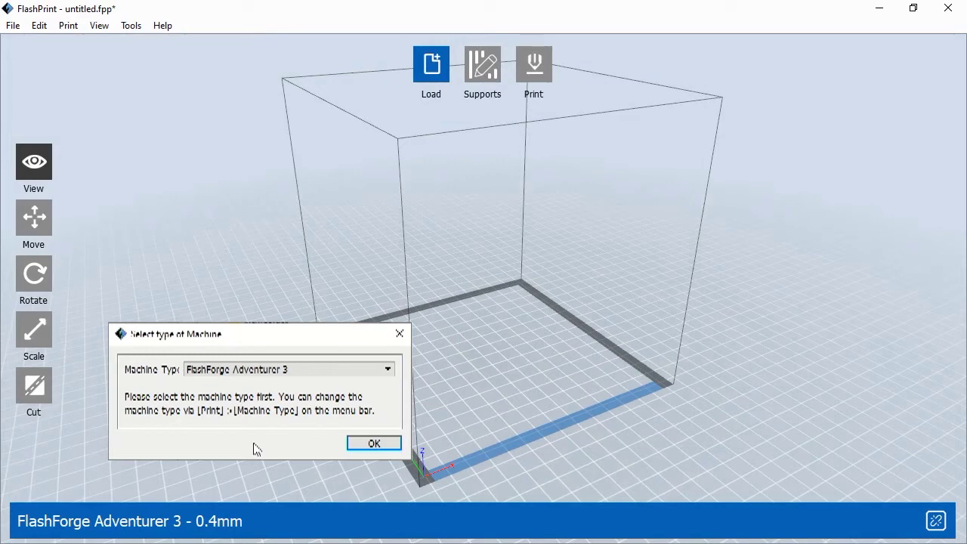
Set the machine type to FlashForge Adventurer 3 and open the Print menu
click(287, 369)
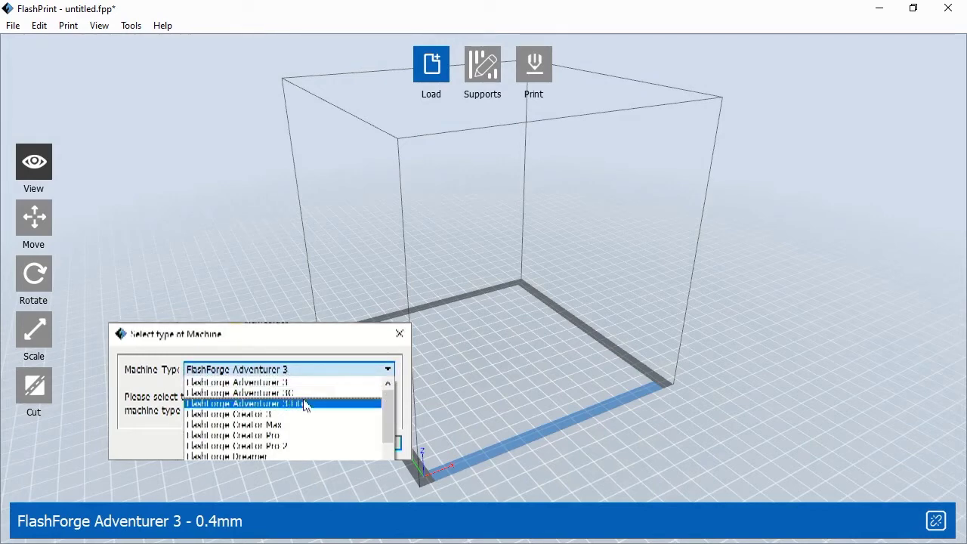
click(299, 382)
click(368, 445)
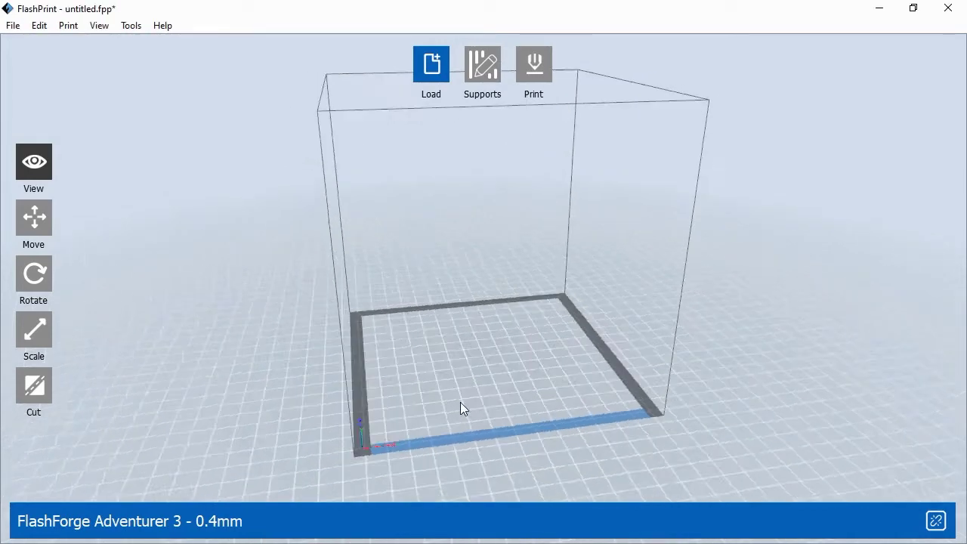
mouse_move(460, 402)
mouse_down()
mouse_move(433, 410)
mouse_move(456, 400)
mouse_move(488, 406)
mouse_move(451, 404)
mouse_up()
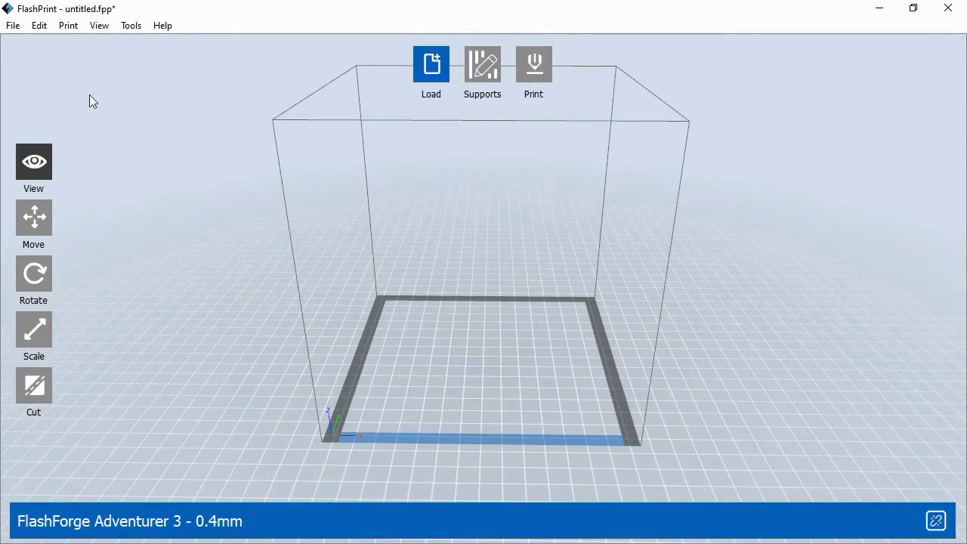
click(70, 29)
Connect to My 3D Printer via Connect Machine and close the window once it's Ready
click(79, 42)
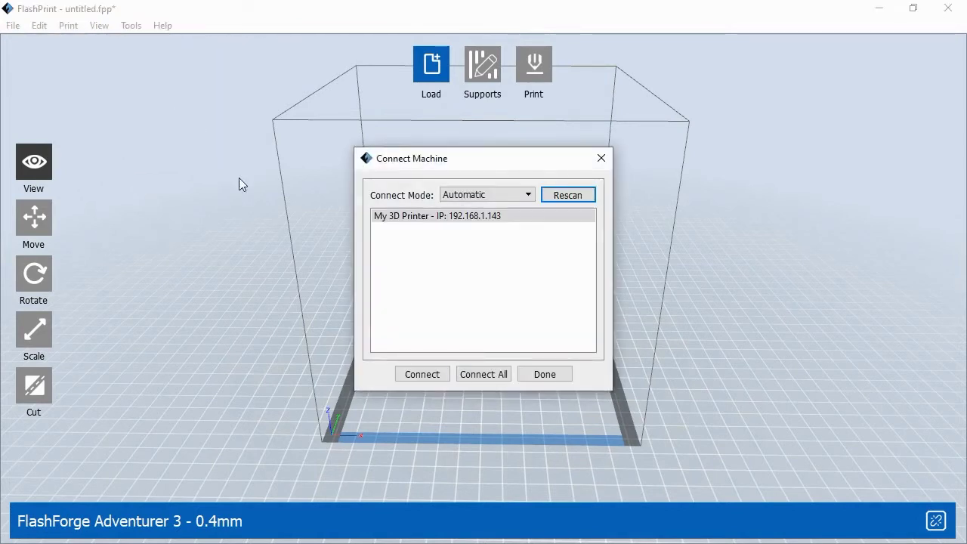
click(518, 218)
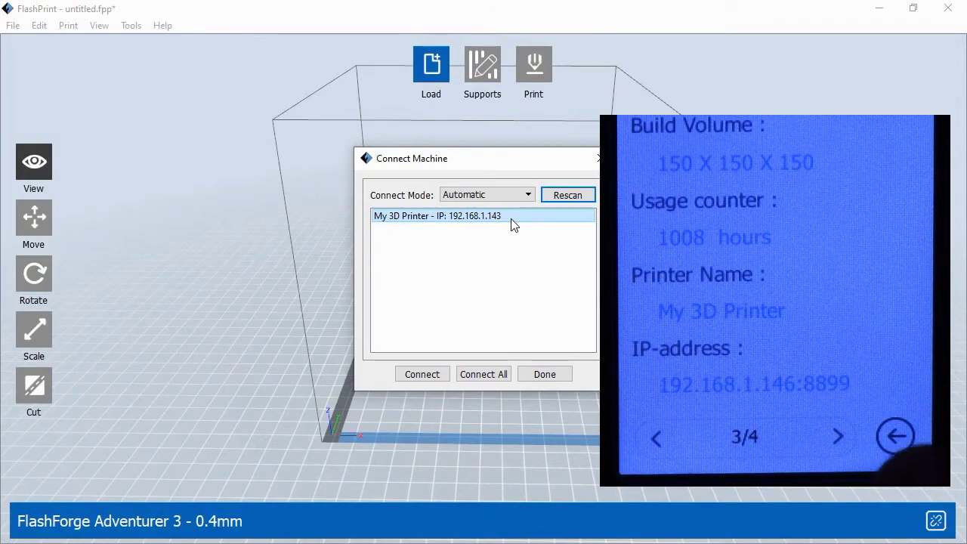
click(424, 378)
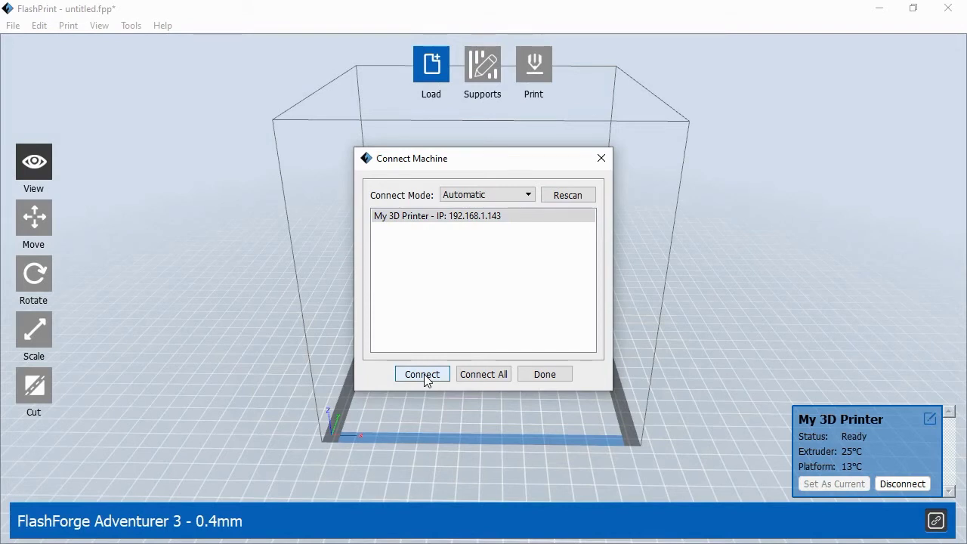
click(563, 373)
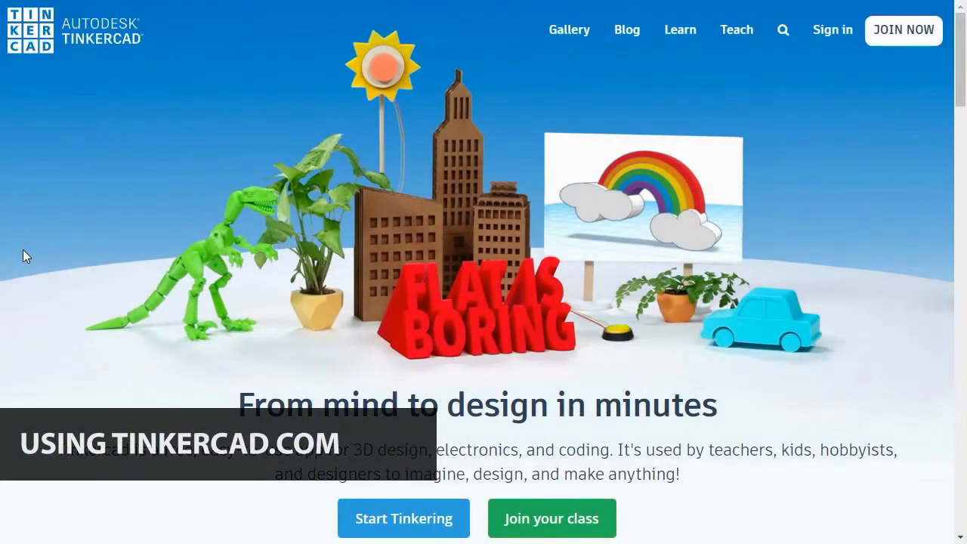
Go from the Tinkercad homepage to the signed-in designs dashboard to create a new design
scroll(23, 257, down, 10)
scroll(22, 261, up, 10)
click(833, 29)
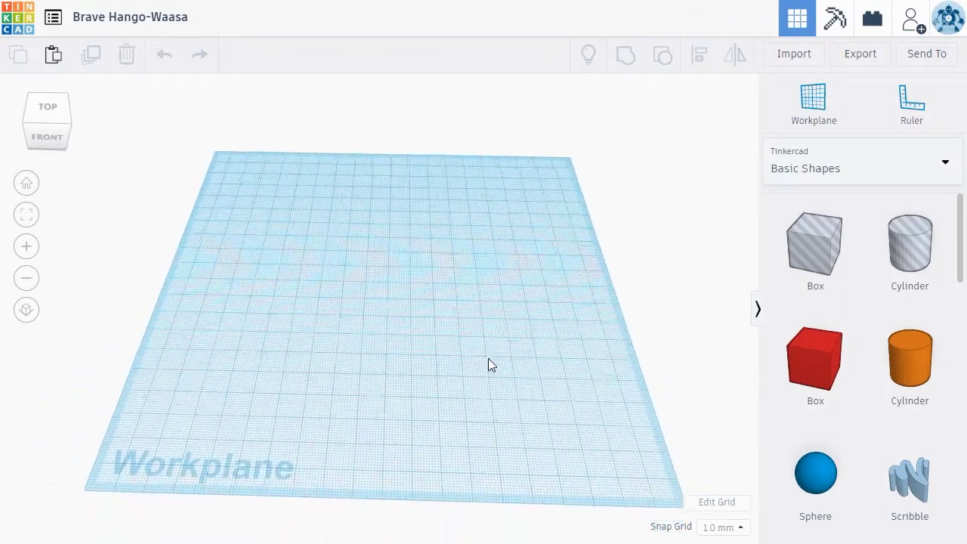
Place a ruler at the workplane's front-left corner and drop a red box near the centre
click(914, 112)
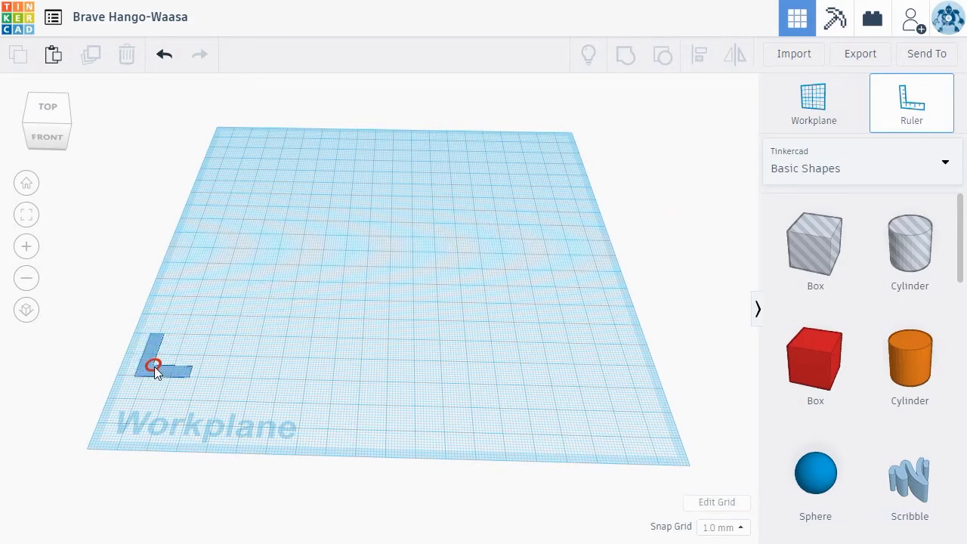
click(173, 384)
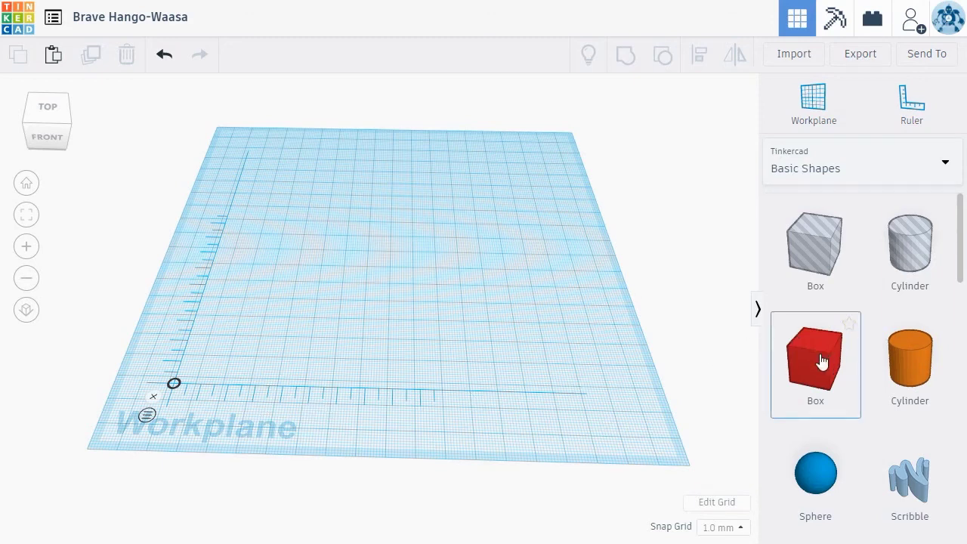
drag(823, 361, 373, 296)
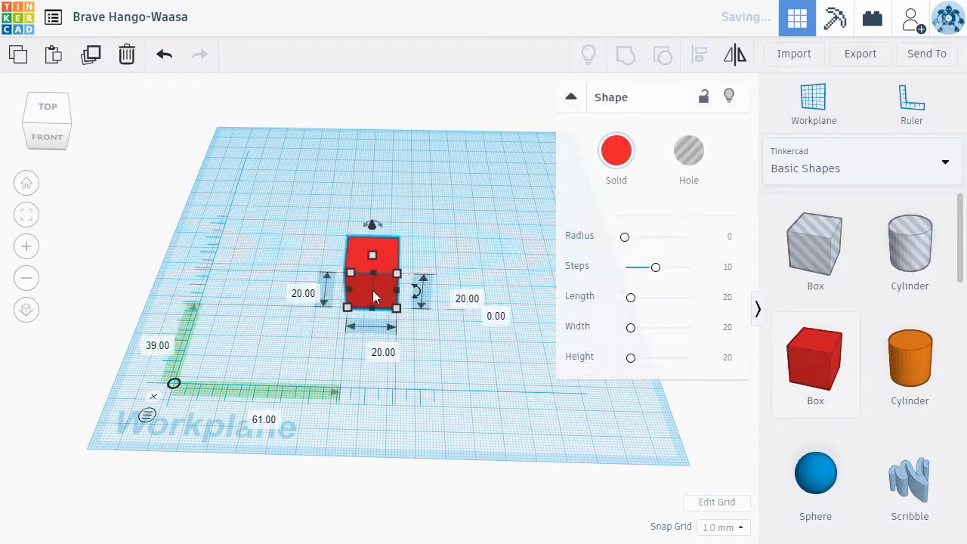
mouse_move(467, 322)
right_down()
mouse_move(455, 306)
mouse_move(455, 336)
right_up()
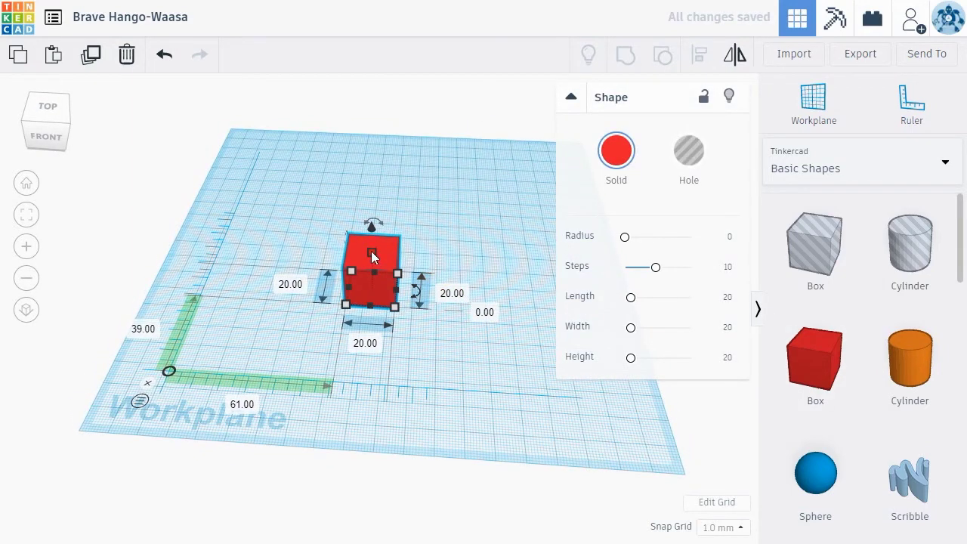
Resize the red box to 44 by 45 mm and 41 mm tall
click(453, 294)
key(BackSpace)
text(10)
key(Return)
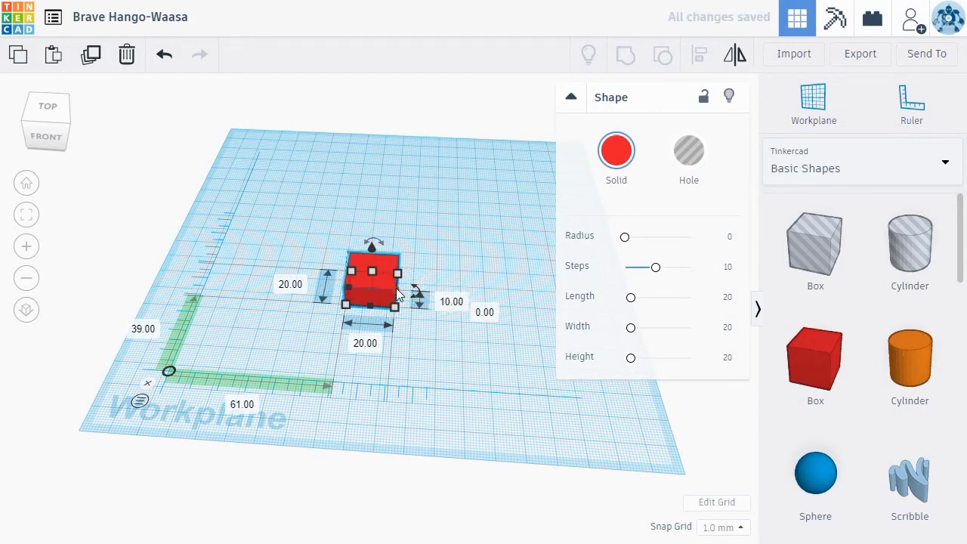
drag(398, 295, 395, 355)
right_drag(395, 343, 399, 263)
drag(392, 276, 396, 201)
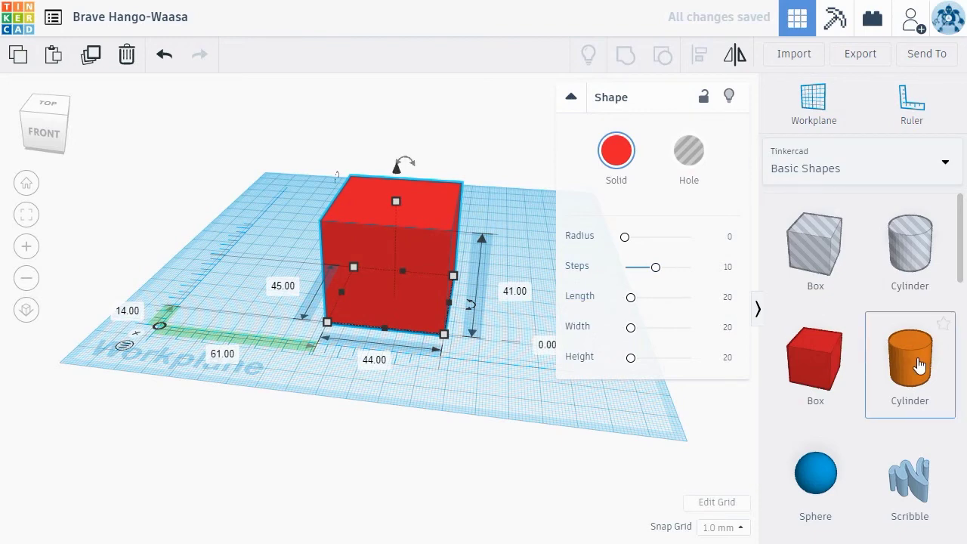
Add an orange cylinder 40 mm tall and move it against the red box
drag(919, 366, 514, 399)
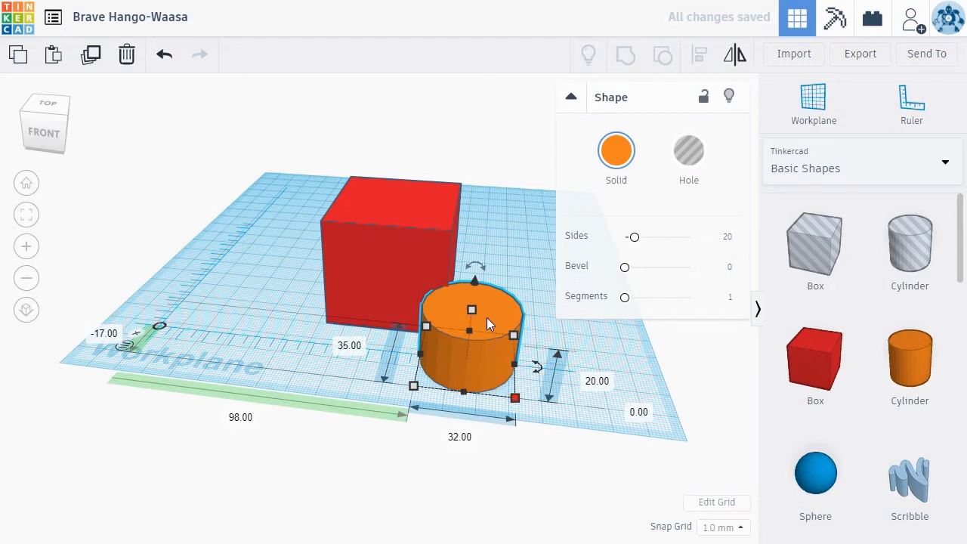
click(597, 381)
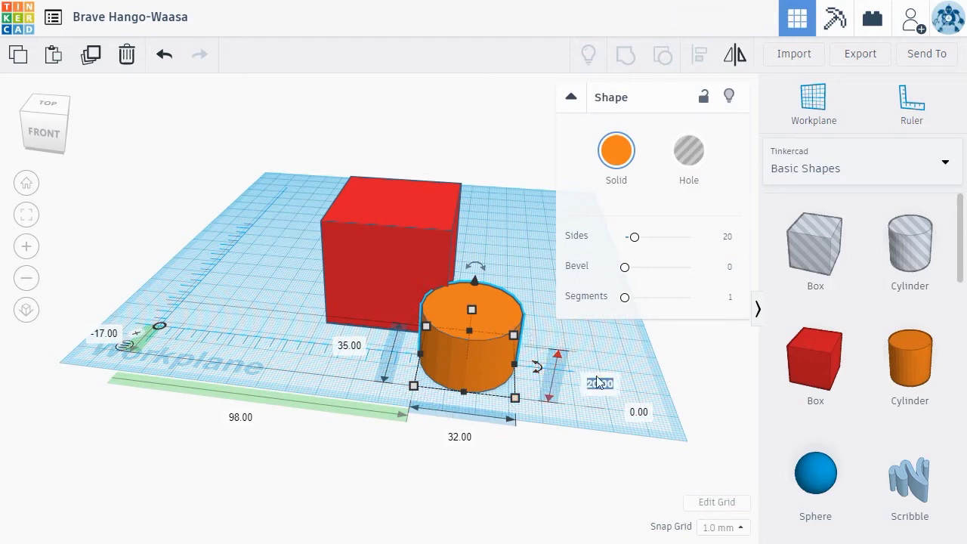
text(40)
key(Return)
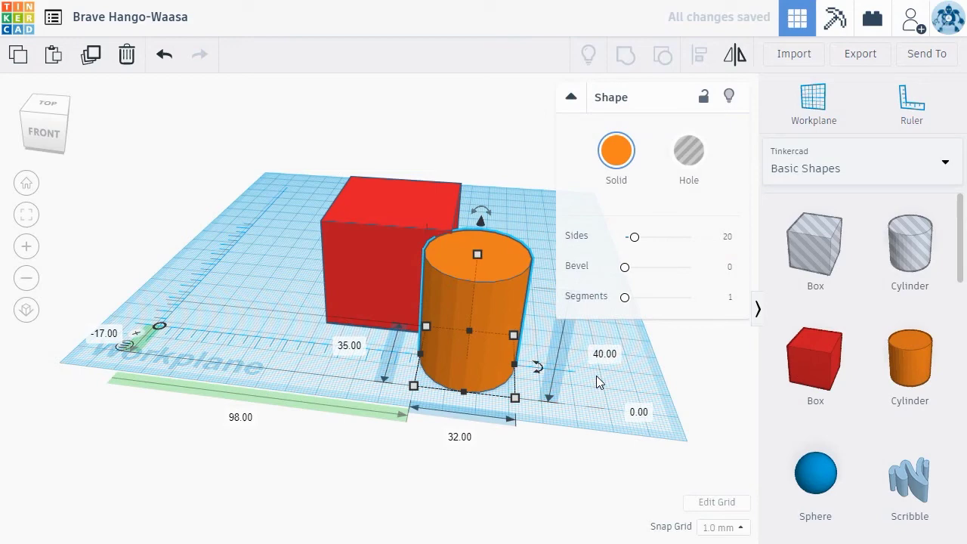
drag(474, 357, 393, 324)
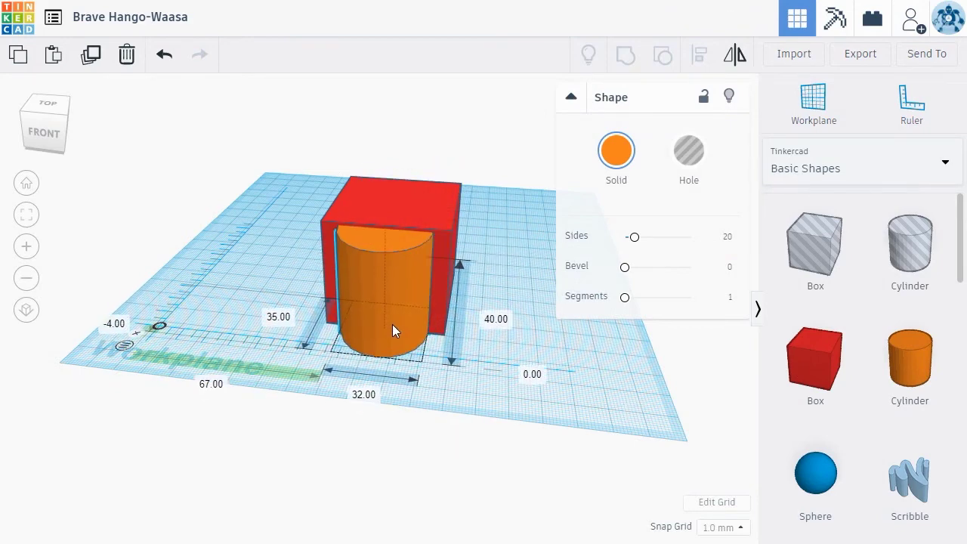
Group the box and cylinder, then ungroup them again
shift+click(442, 209)
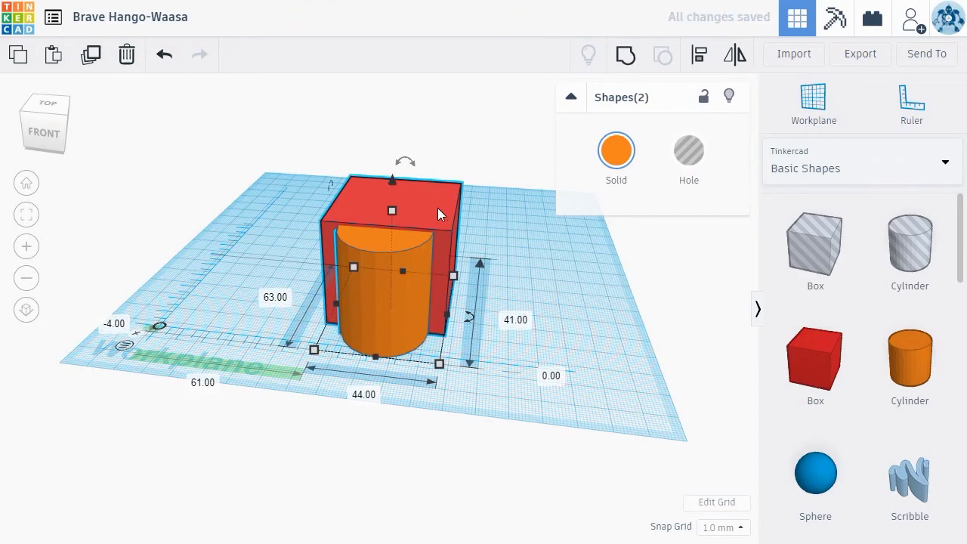
click(624, 58)
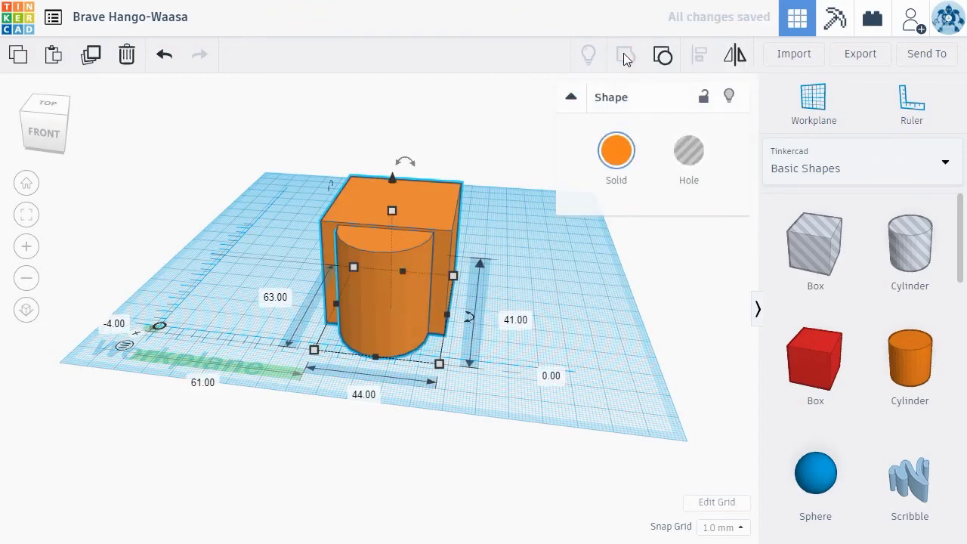
right_drag(551, 314, 486, 301)
click(662, 59)
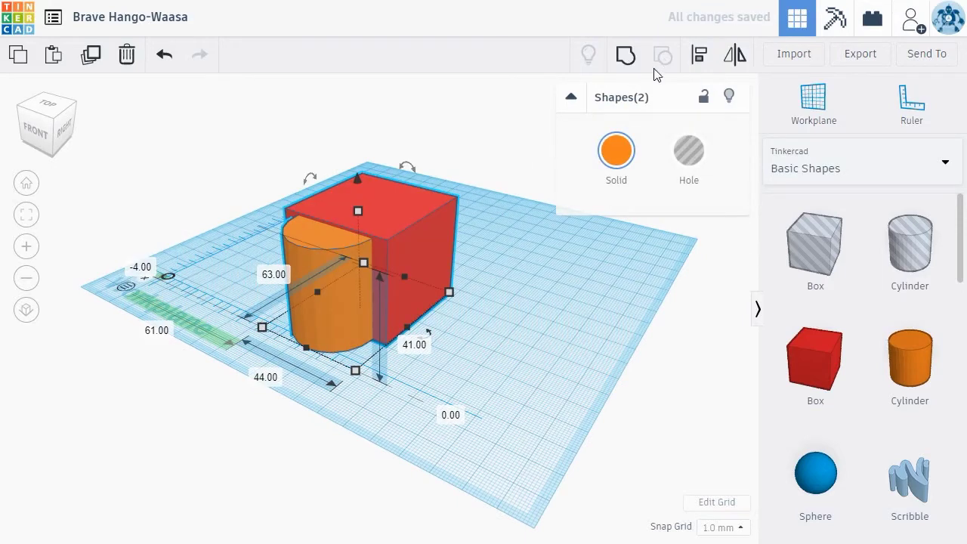
click(508, 357)
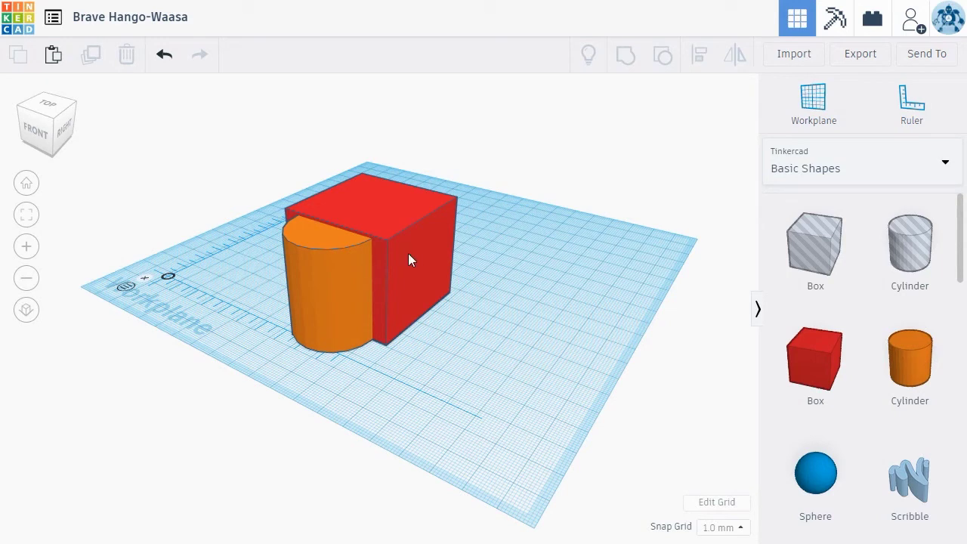
Narrow the red box to 15 mm, move it behind the cylinder, and make it a hole
click(424, 291)
drag(426, 319, 359, 290)
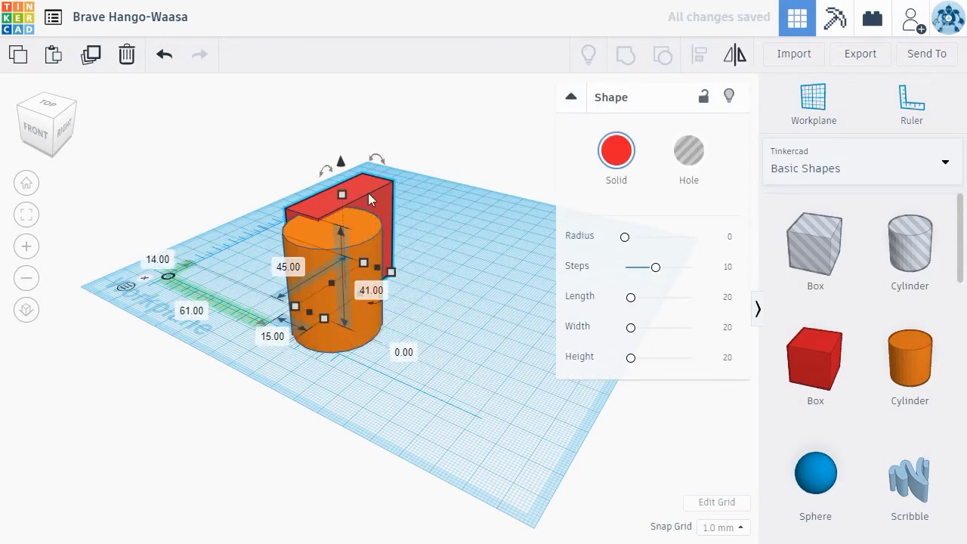
drag(368, 193, 395, 210)
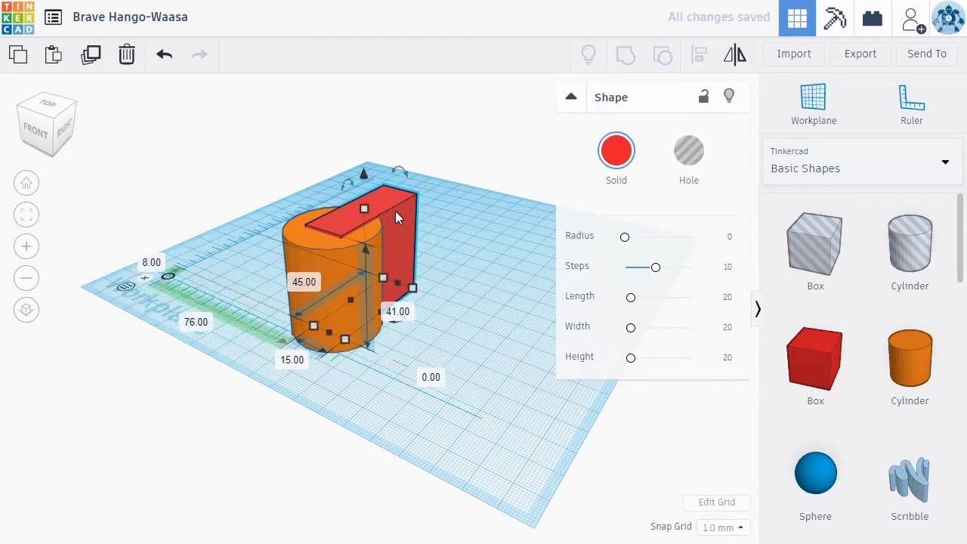
click(688, 156)
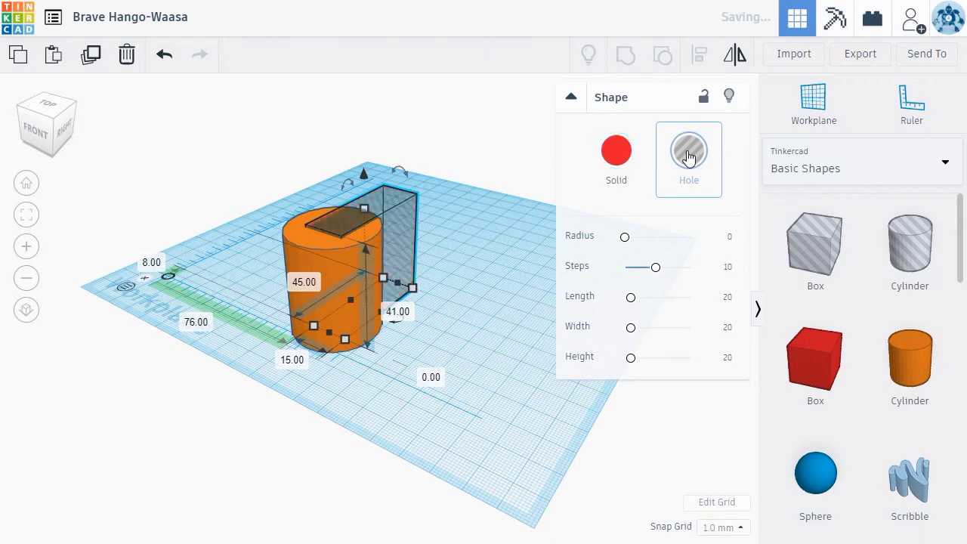
right_drag(514, 280, 543, 317)
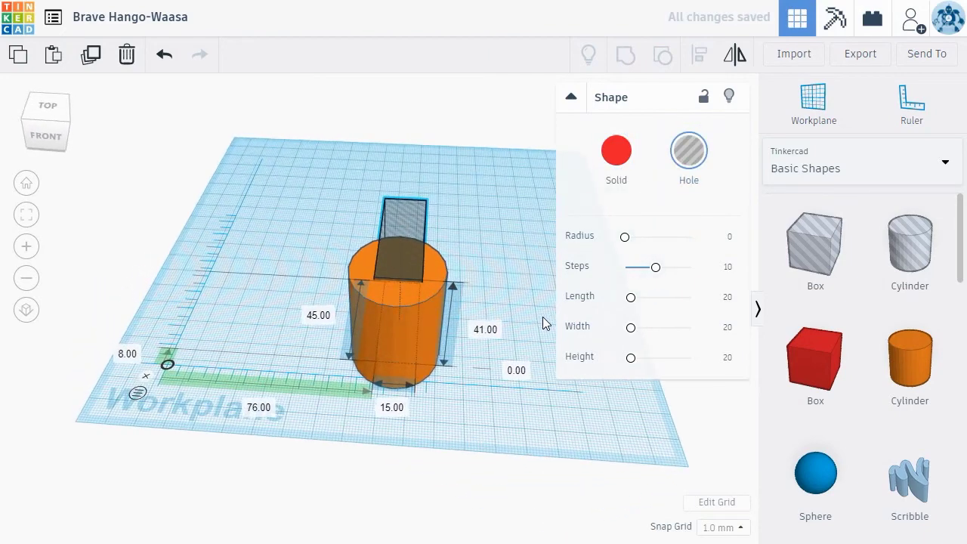
Group the cylinder with the hole to cut a notch into it
shift+click(435, 259)
click(623, 67)
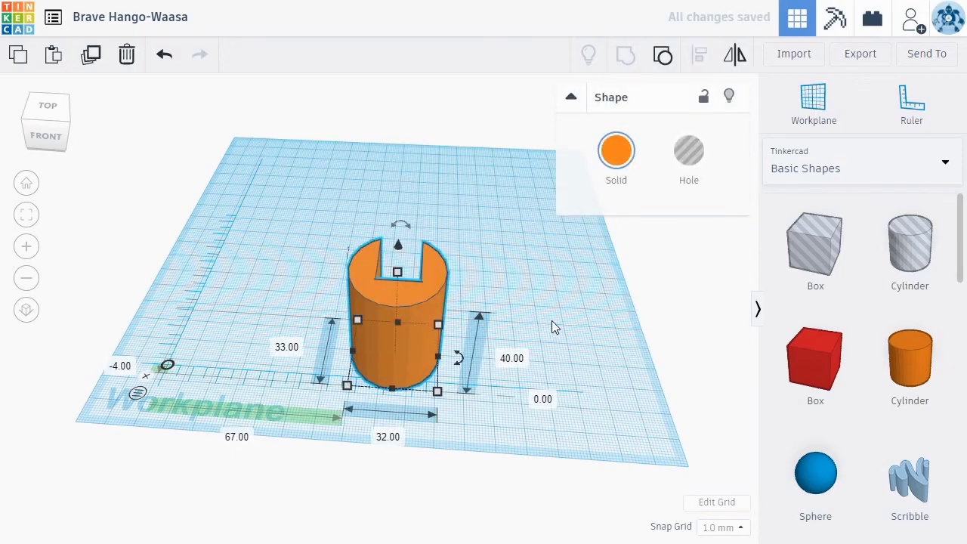
right_drag(551, 324, 572, 323)
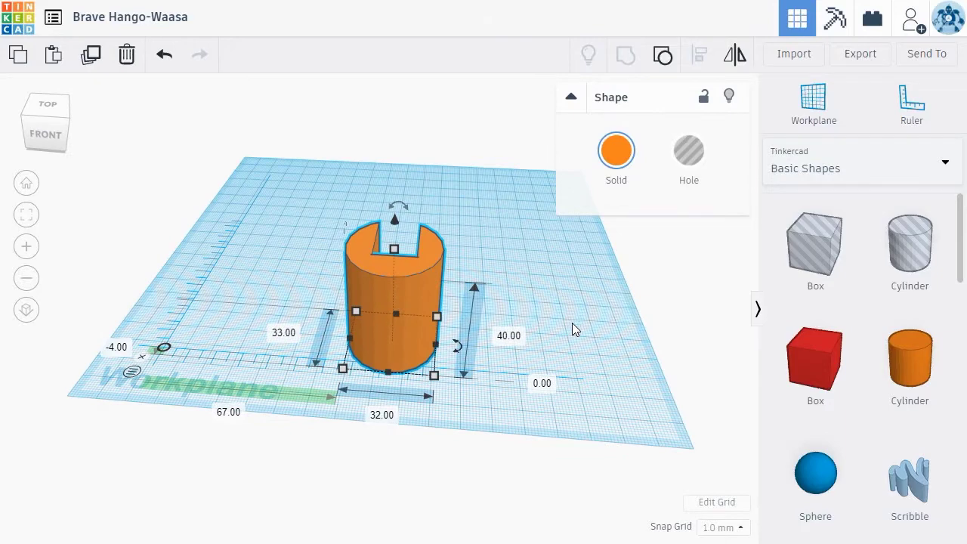
right_drag(492, 416, 605, 421)
Add a red box, center the cylinder on it as a hole, and group them
drag(815, 359, 310, 336)
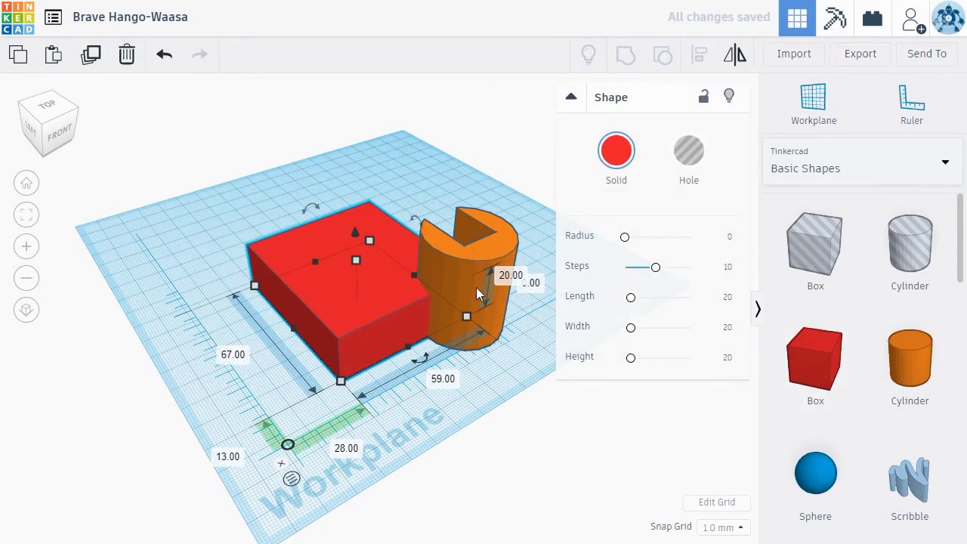
drag(476, 287, 357, 251)
click(680, 155)
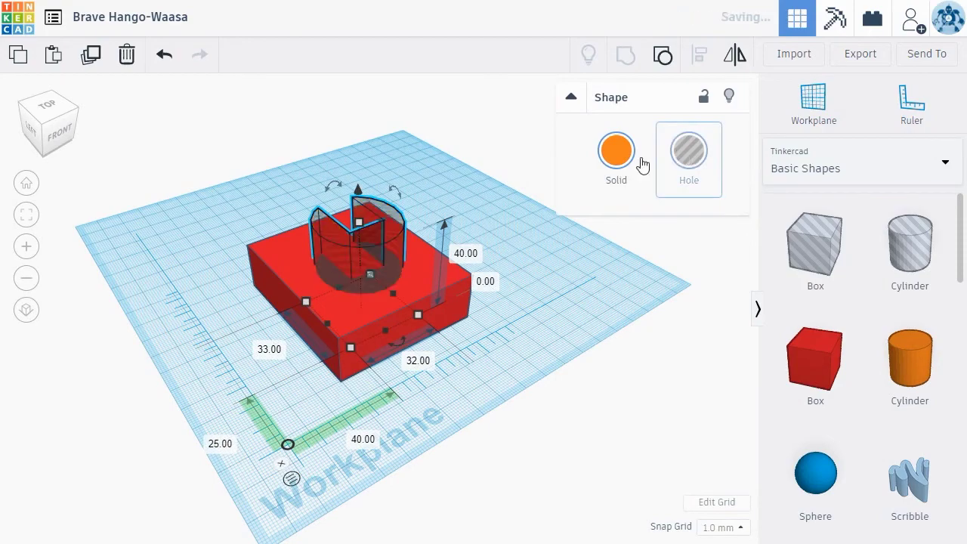
shift+click(415, 269)
click(626, 54)
Resize the roof to 27 mm tall and 41 mm wide, then group it with a round roof
right_drag(598, 266, 338, 356)
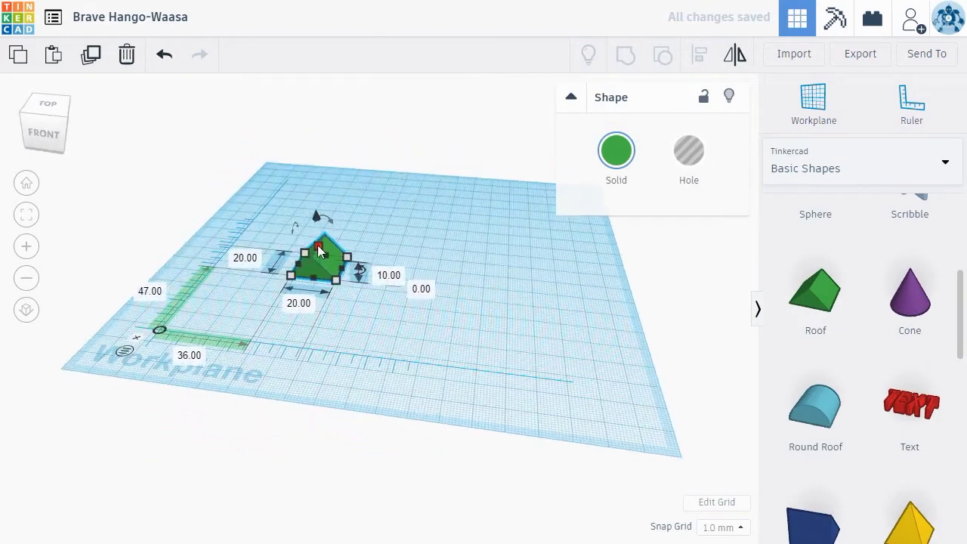
drag(319, 250, 320, 209)
drag(335, 279, 384, 280)
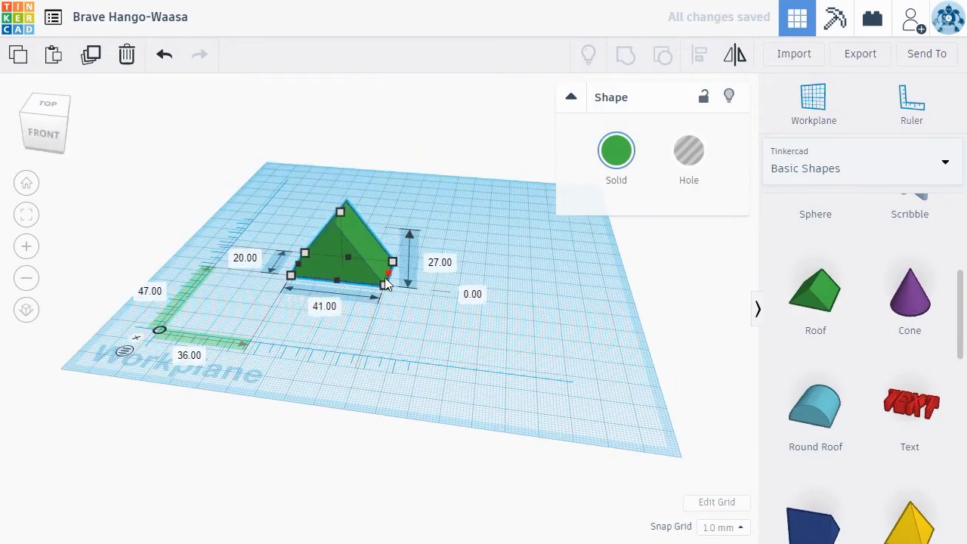
drag(816, 408, 337, 295)
shift+click(356, 241)
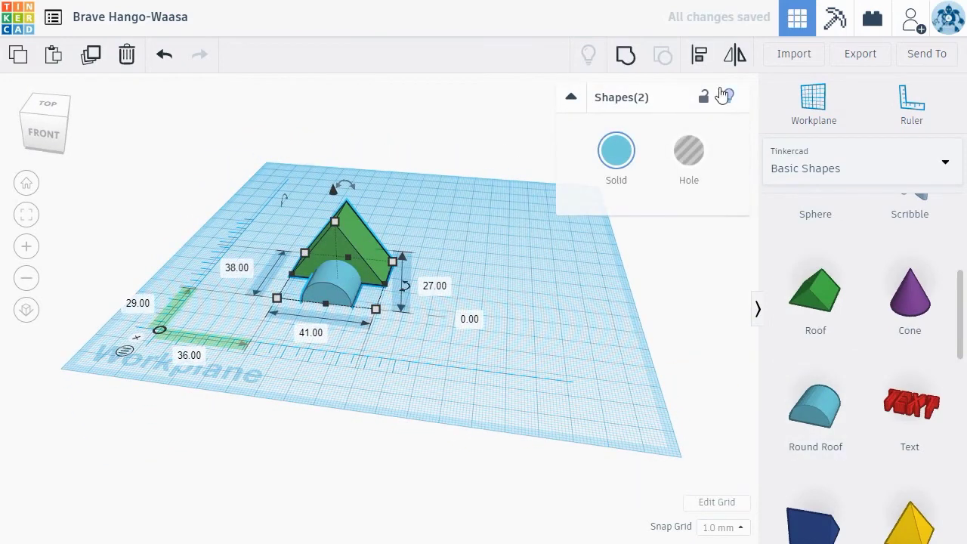
click(626, 55)
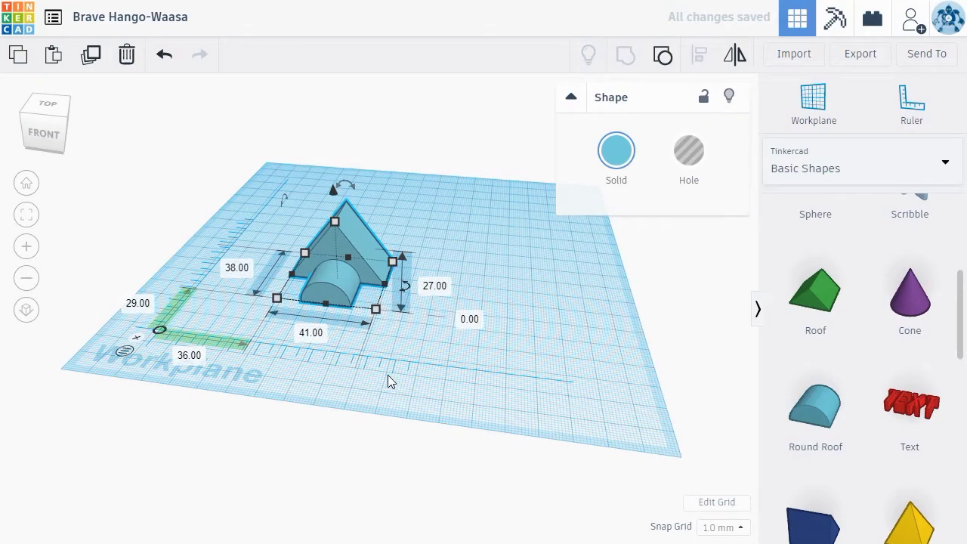
Add a new red box and group it with the blue roof shape
right_drag(388, 380, 484, 382)
scroll(883, 330, up, 5)
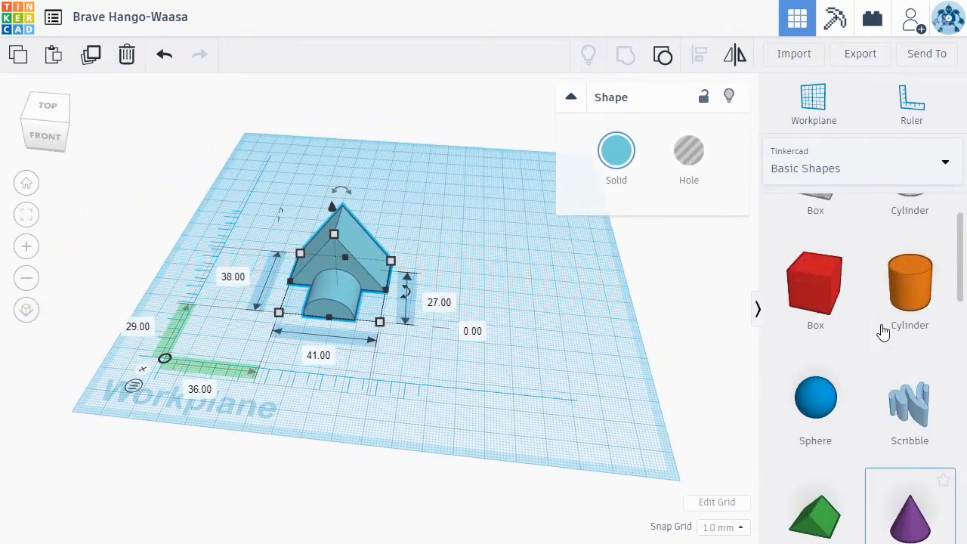
drag(801, 363, 409, 231)
click(378, 260)
click(309, 268)
key(ctrl+a)
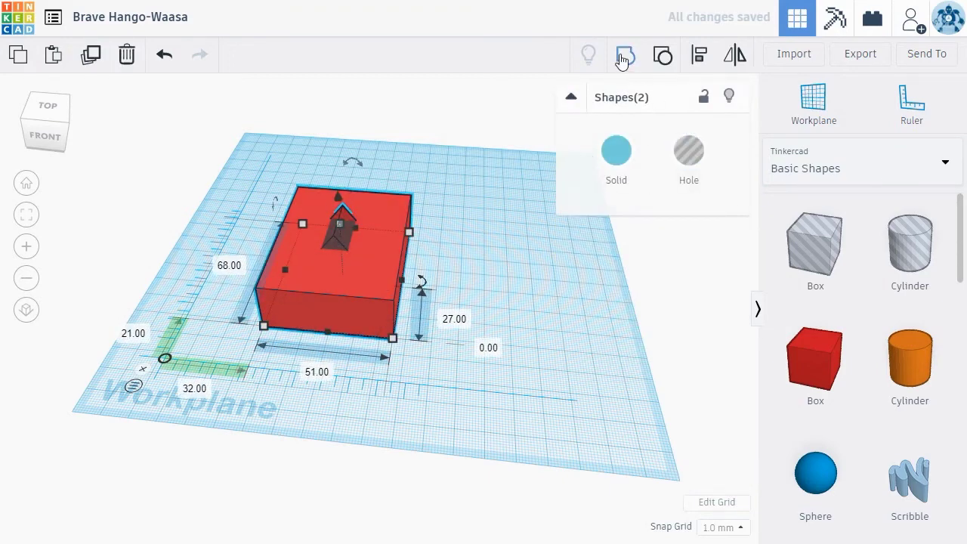
click(626, 54)
Import star_necklace.stl onto the workplane as a 126 x 63 x 26 mm part
click(502, 270)
right_drag(502, 271, 454, 302)
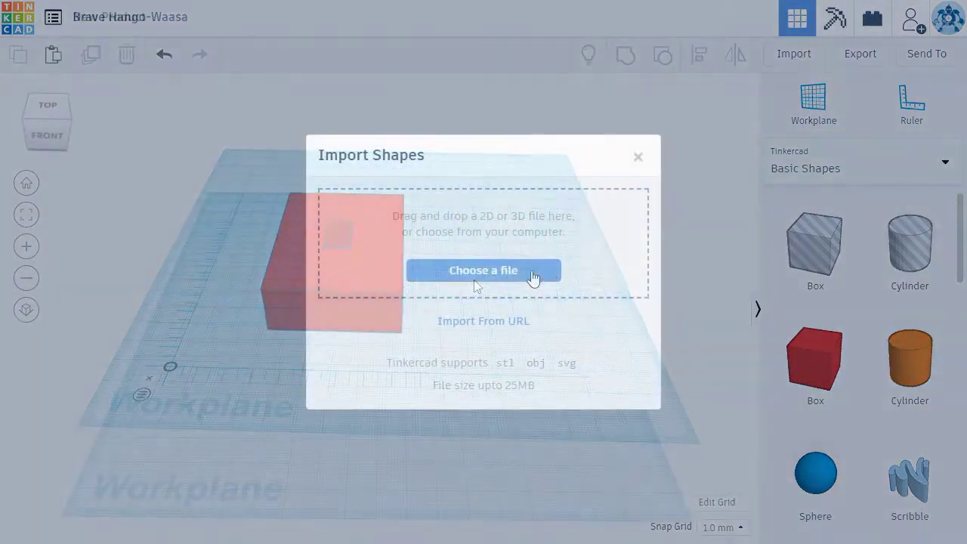
click(533, 278)
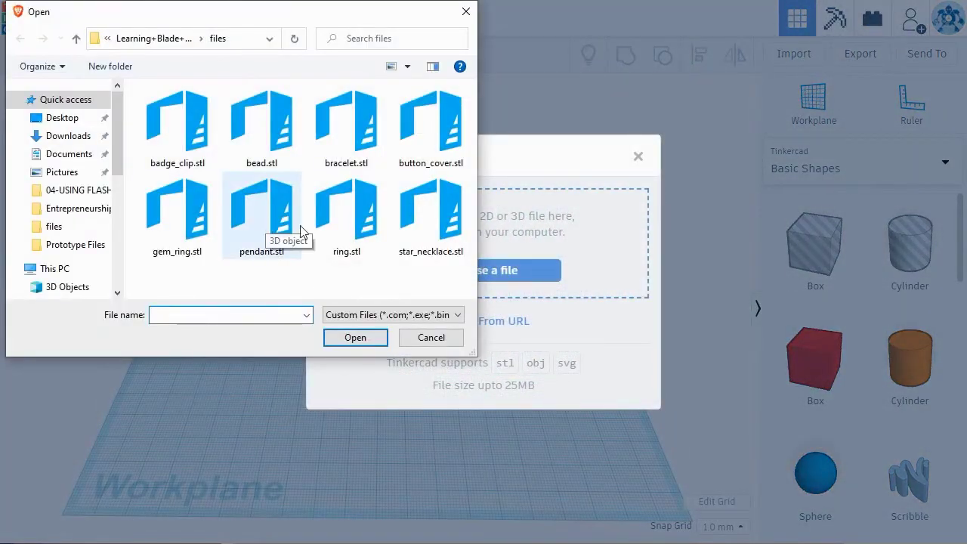
click(415, 209)
click(361, 340)
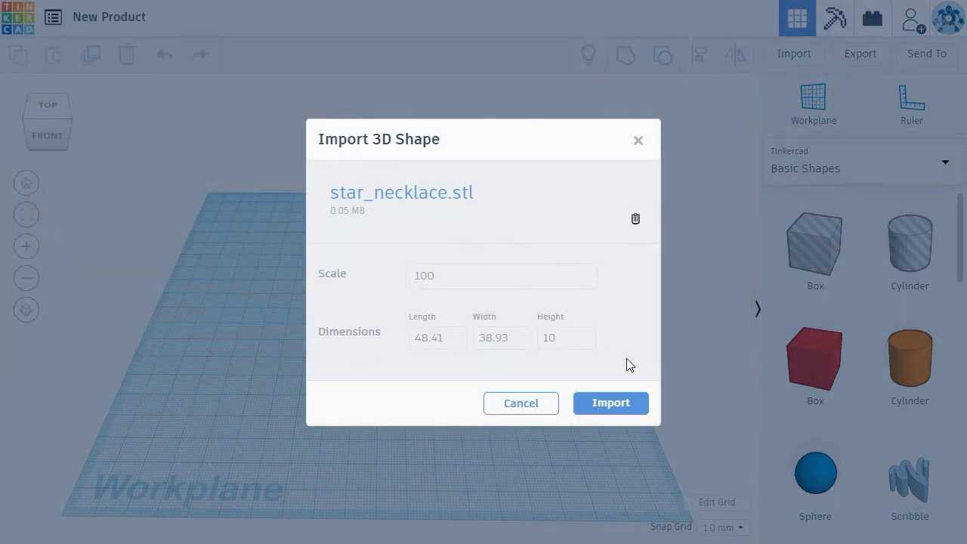
click(611, 403)
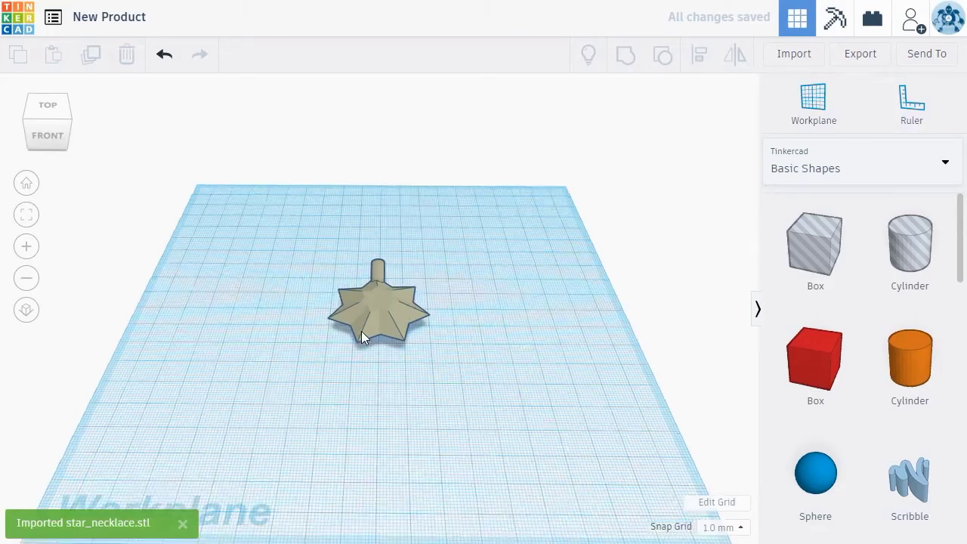
right_drag(361, 337, 362, 376)
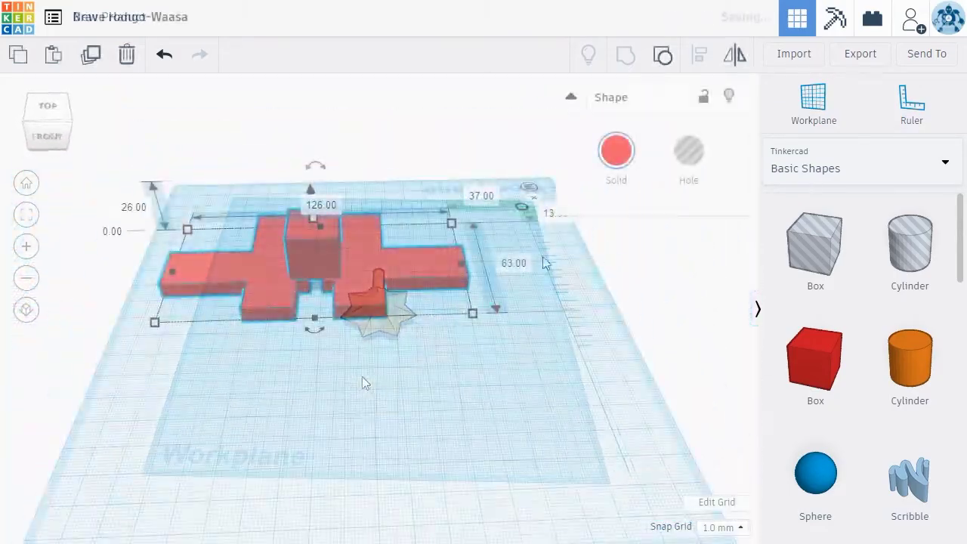
Recolour the selected shape light green and mirror the glider fin
click(616, 150)
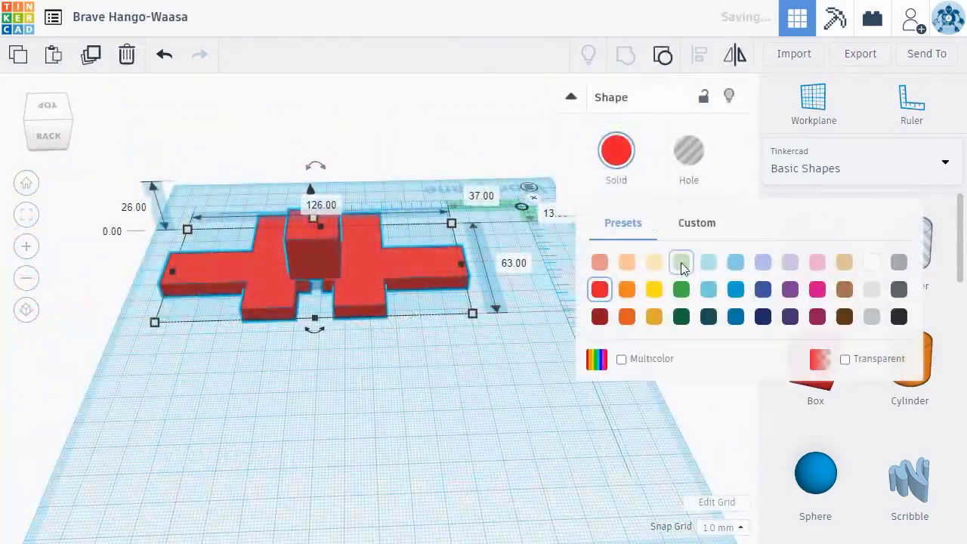
click(681, 263)
click(263, 350)
right_drag(263, 350, 511, 374)
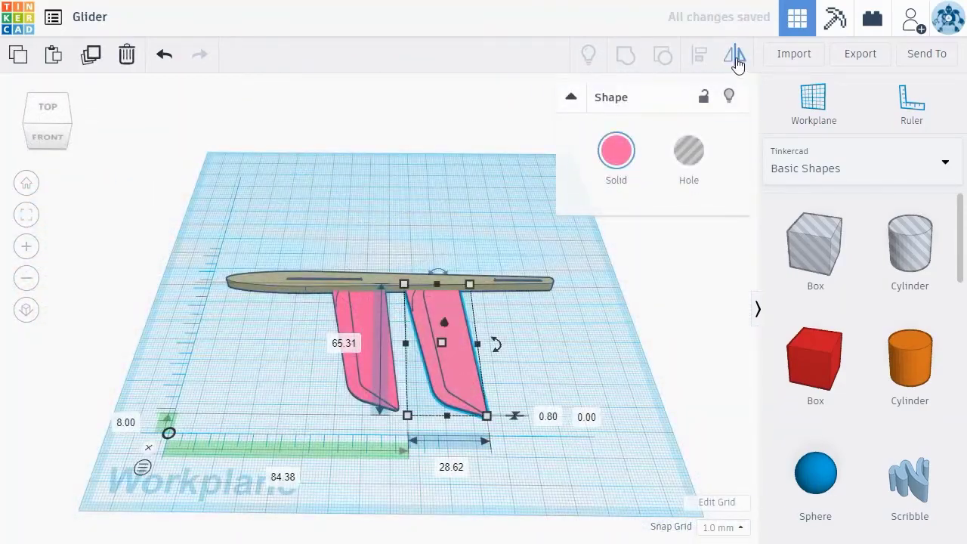
click(737, 60)
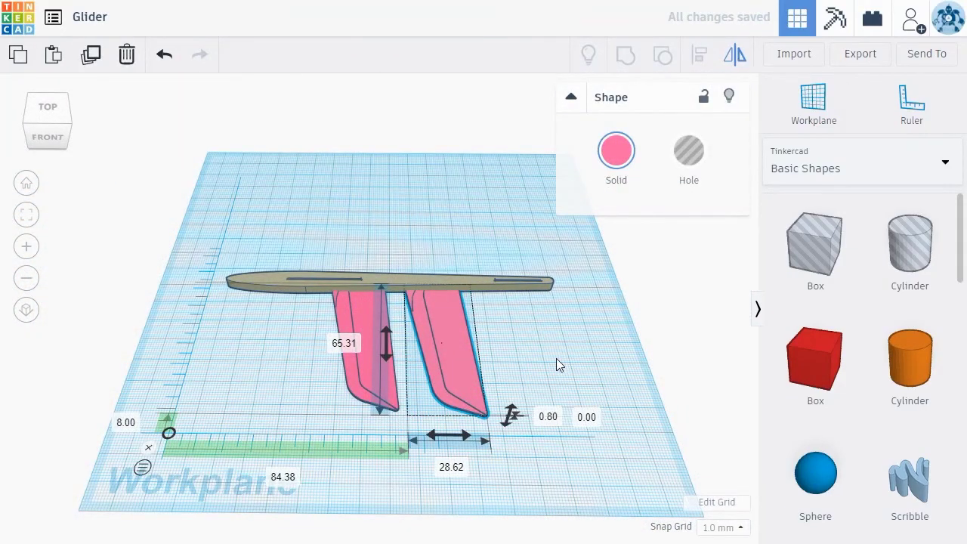
click(383, 353)
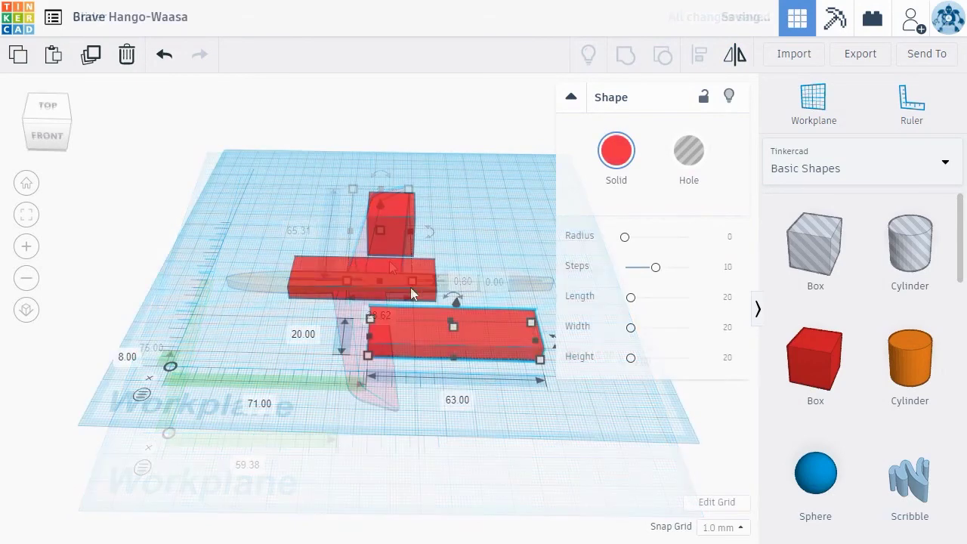
Select all three red boxes and align them along their left edges
key(ctrl+a)
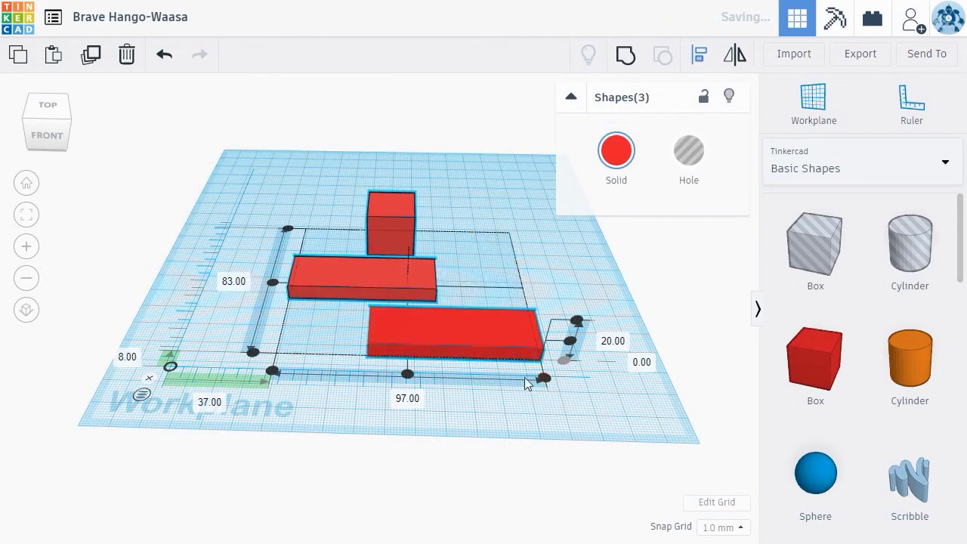
click(272, 371)
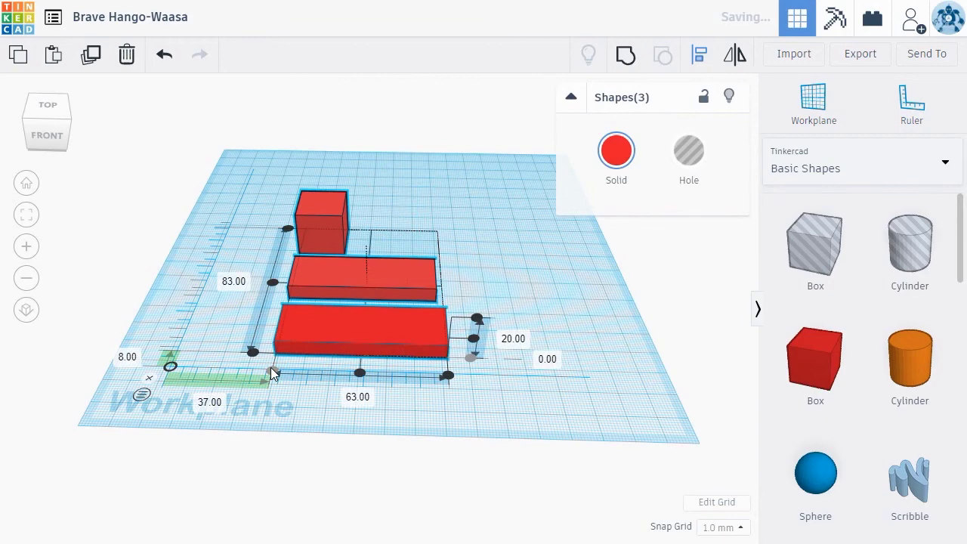
right_drag(271, 367, 396, 393)
click(401, 432)
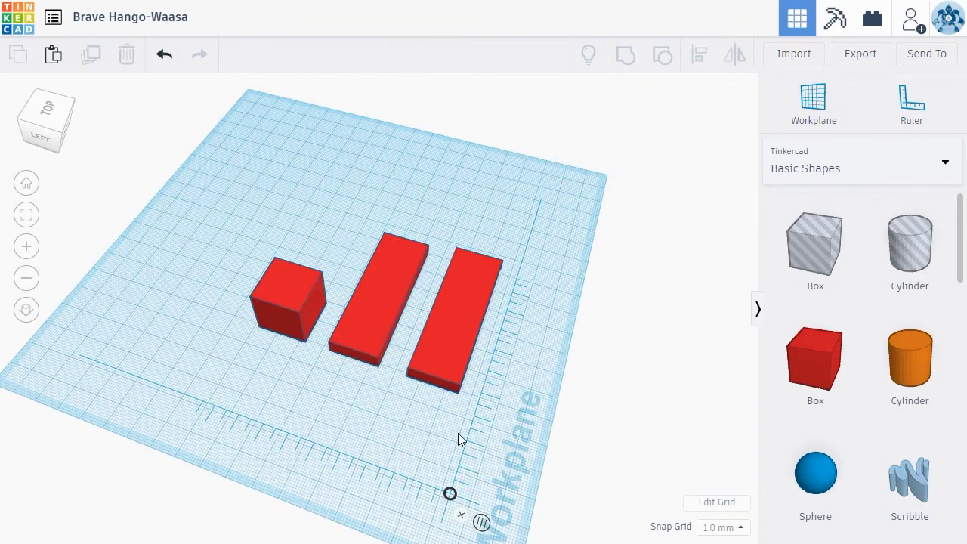
Rotate one long box 90° and group it with the tall box into a 60 x 63 mm T shape
click(454, 366)
drag(499, 321, 423, 292)
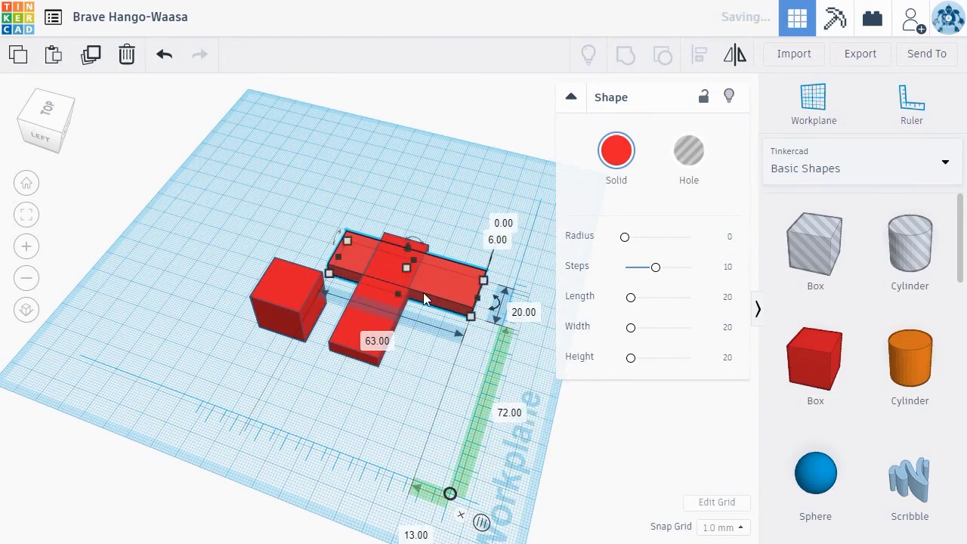
shift+click(370, 325)
click(626, 54)
right_drag(574, 249, 370, 342)
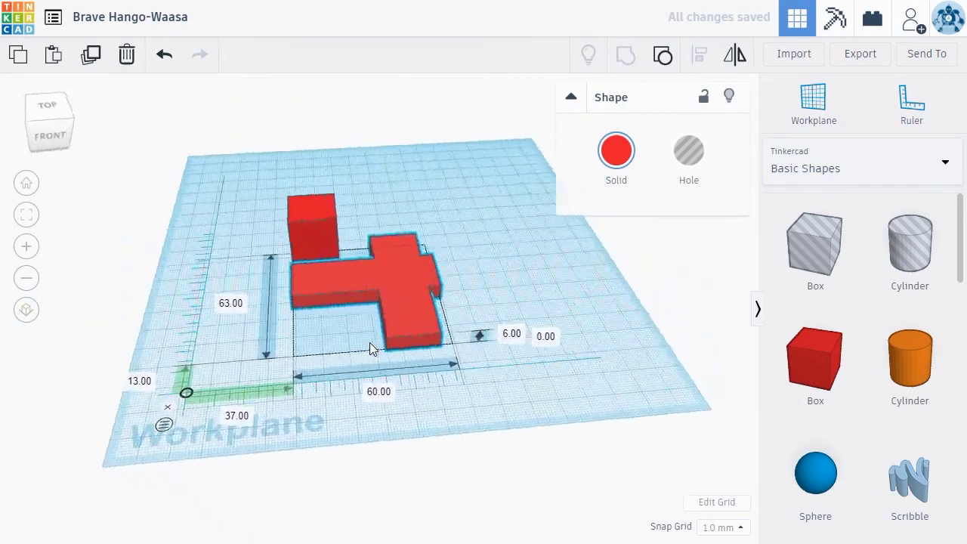